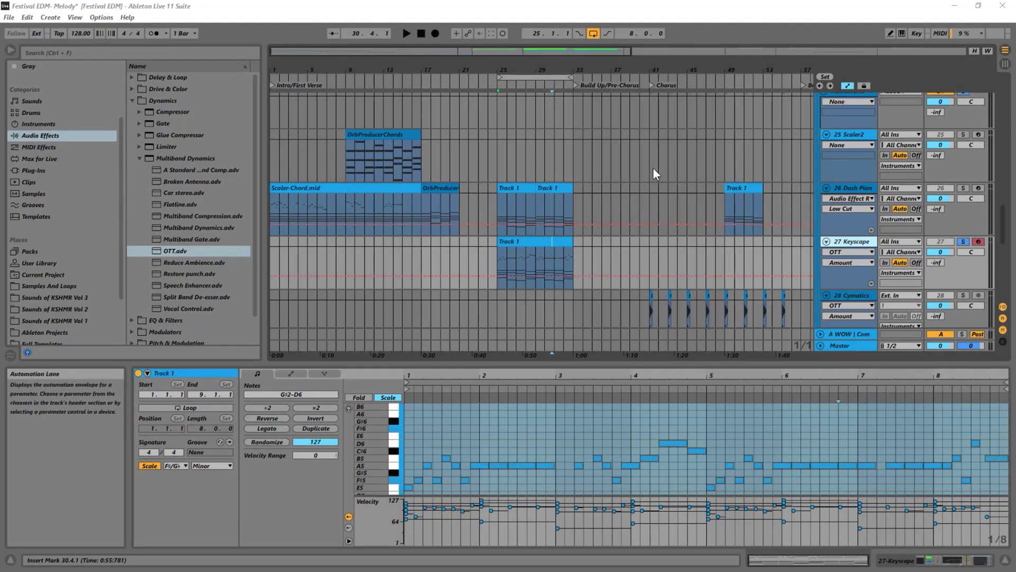
- Find the empty track 21 MIDI above the Instruments group, select it and unfold it
scroll(551, 177, "down", 3)
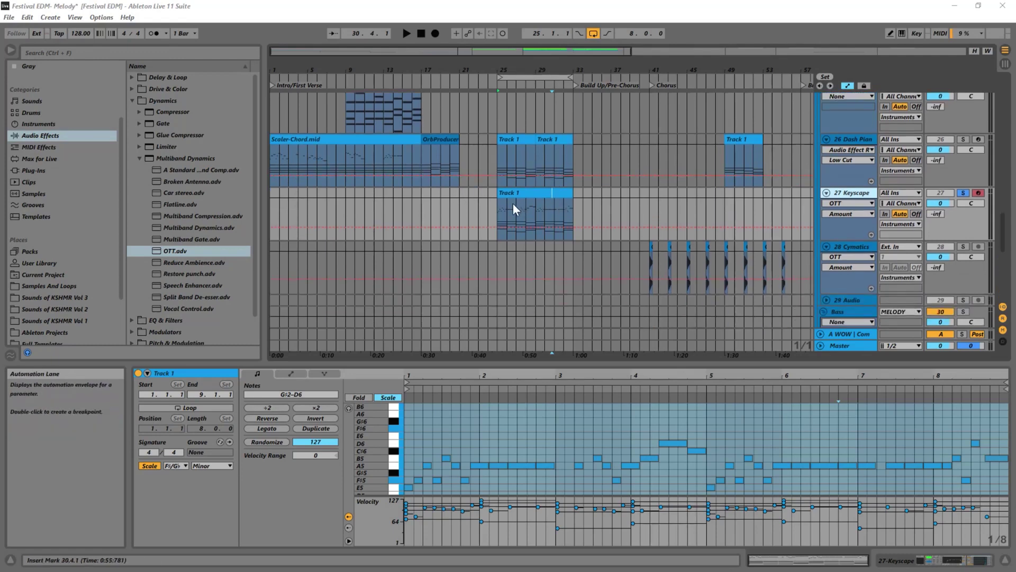
left_click(497, 207)
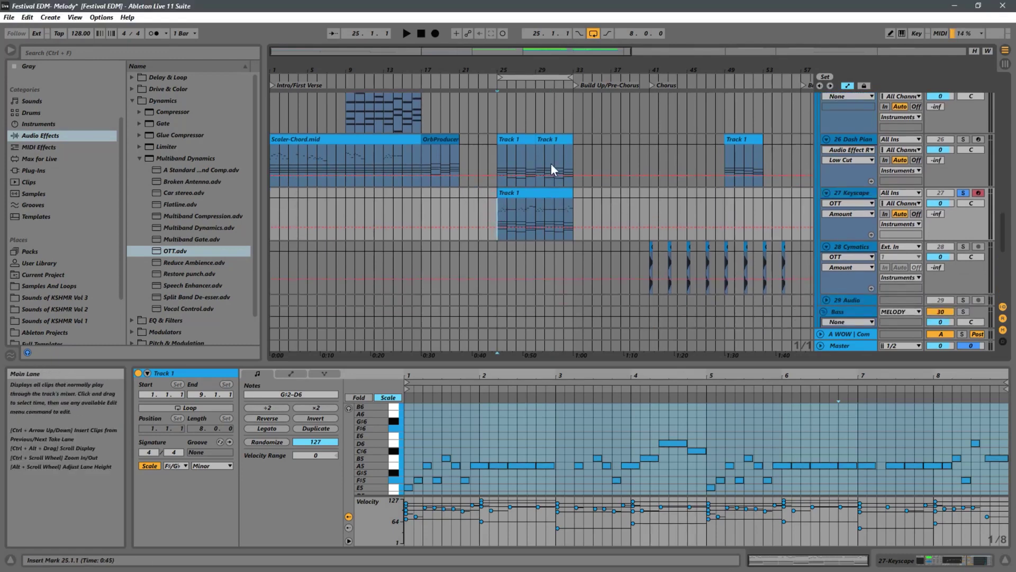
scroll(769, 214, "up", 10)
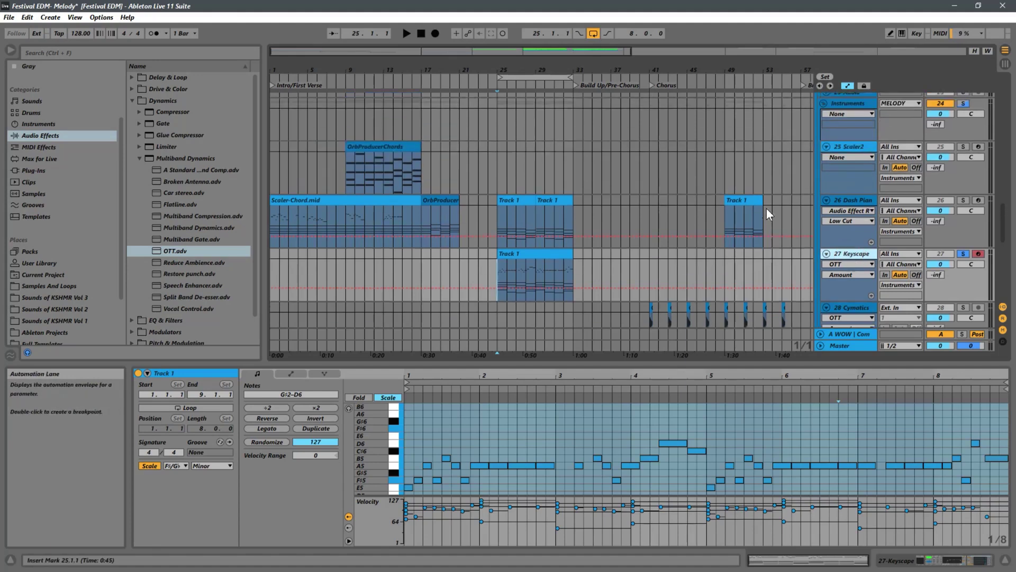
scroll(769, 213, "up", 4)
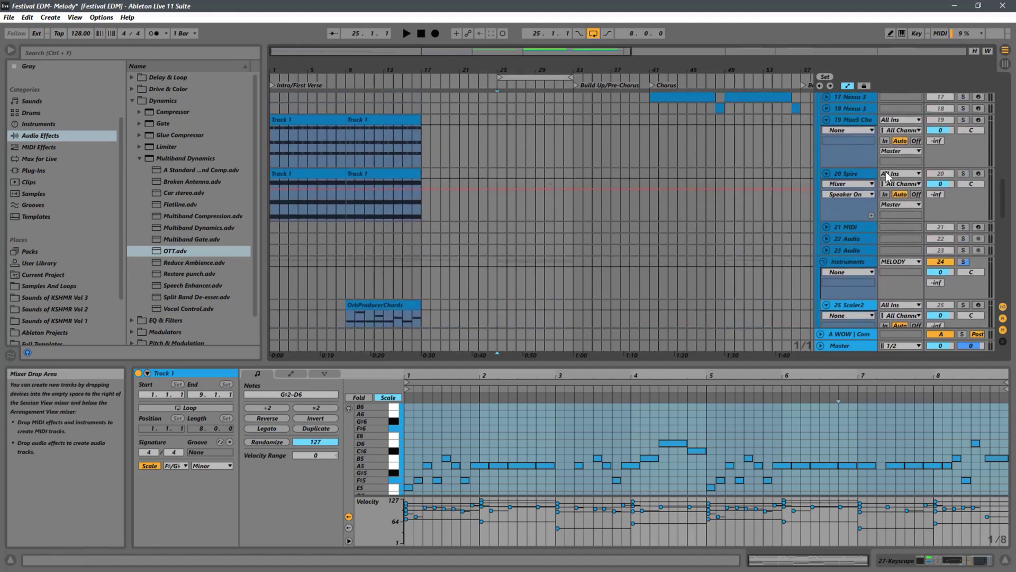
scroll(857, 197, "up", 4)
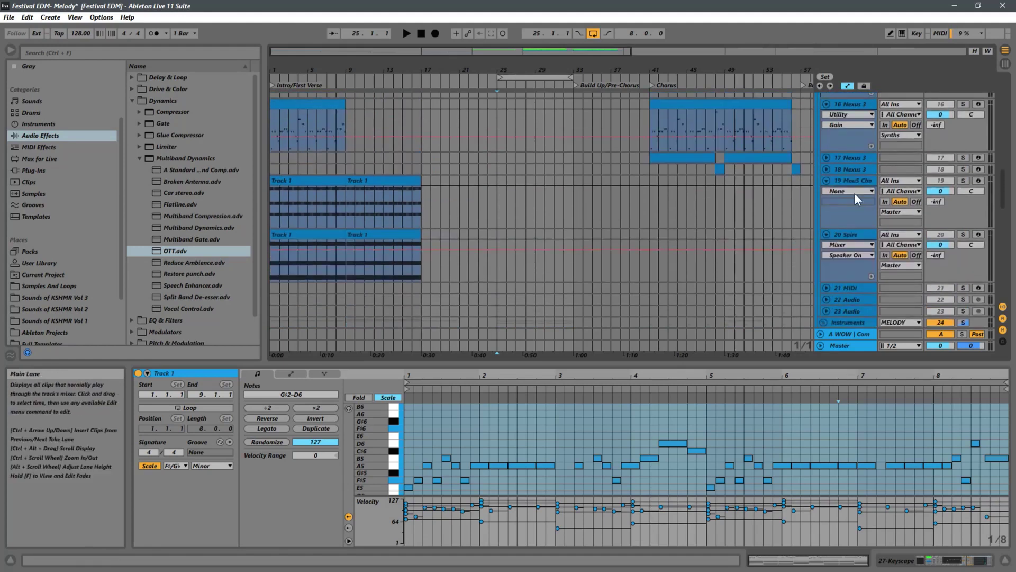
scroll(811, 150, "up", 4)
scroll(812, 150, "down", 7)
scroll(834, 156, "down", 2)
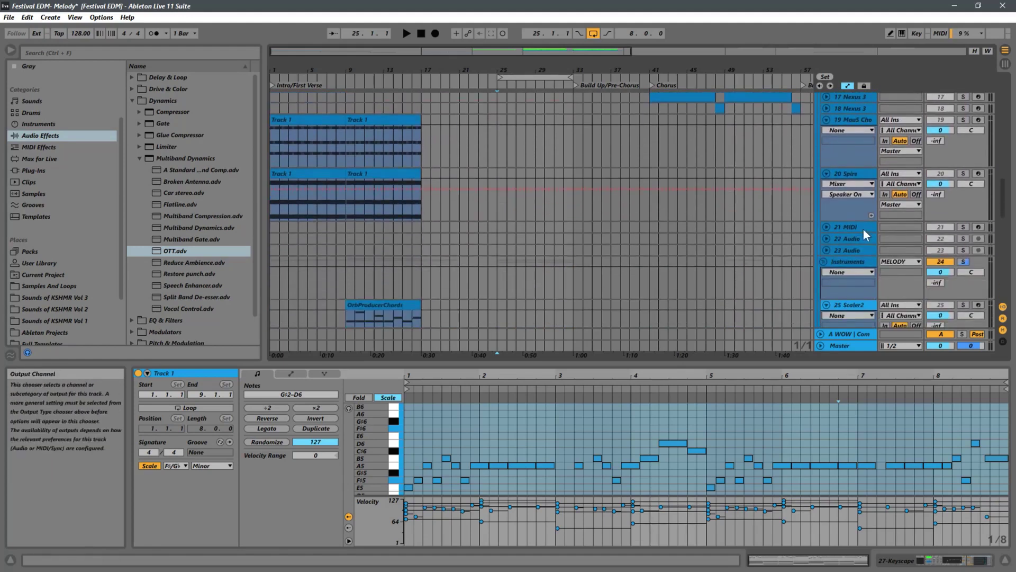
left_click(847, 227)
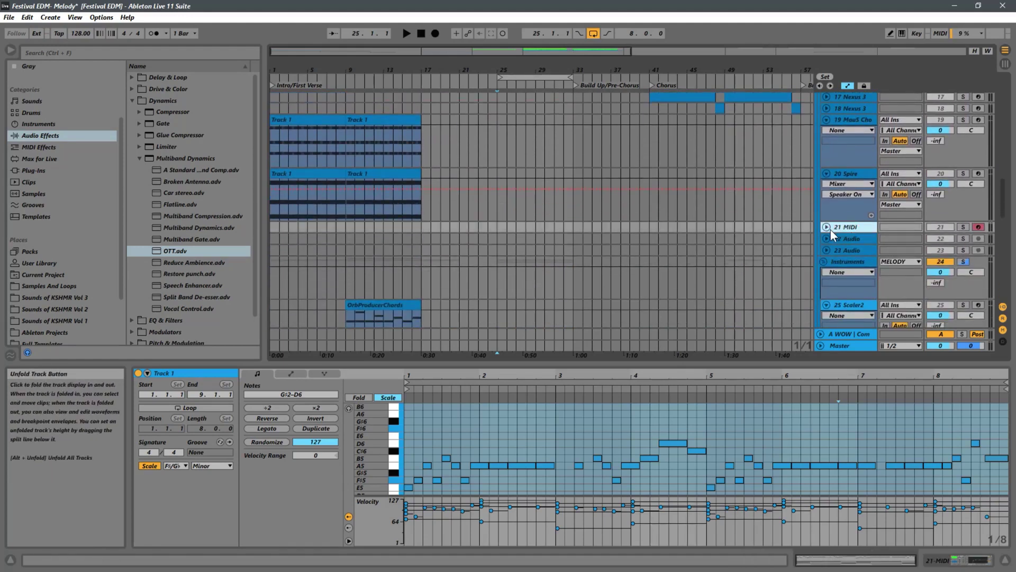
left_click(826, 228)
- Consolidate the two adjacent Track 1 clips at bars 25–33 on the Dash Piano track into a single clip
scroll(674, 221, "down", 6)
scroll(675, 220, "down", 5)
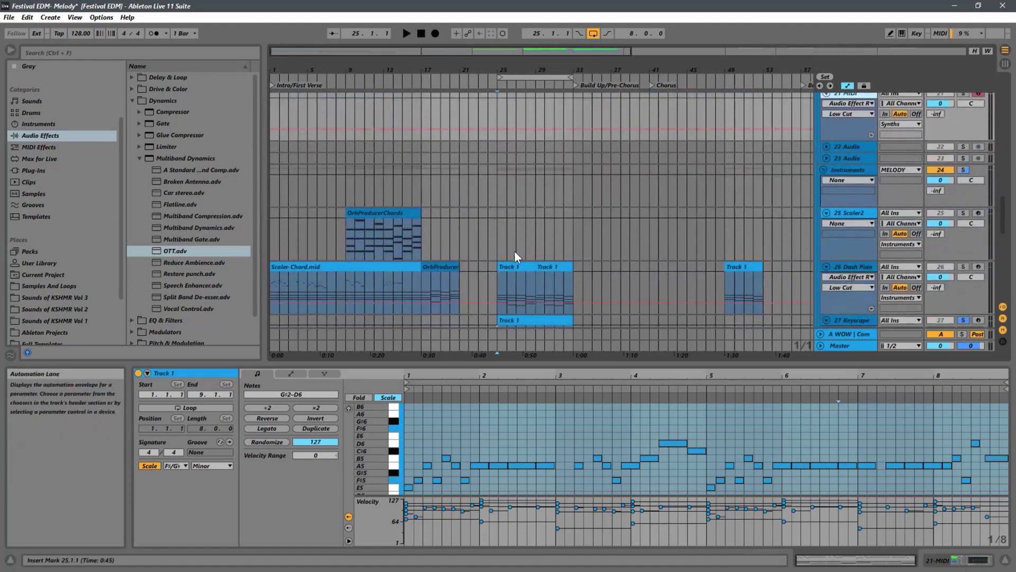
left_click(521, 267)
left_click(555, 267, "shift")
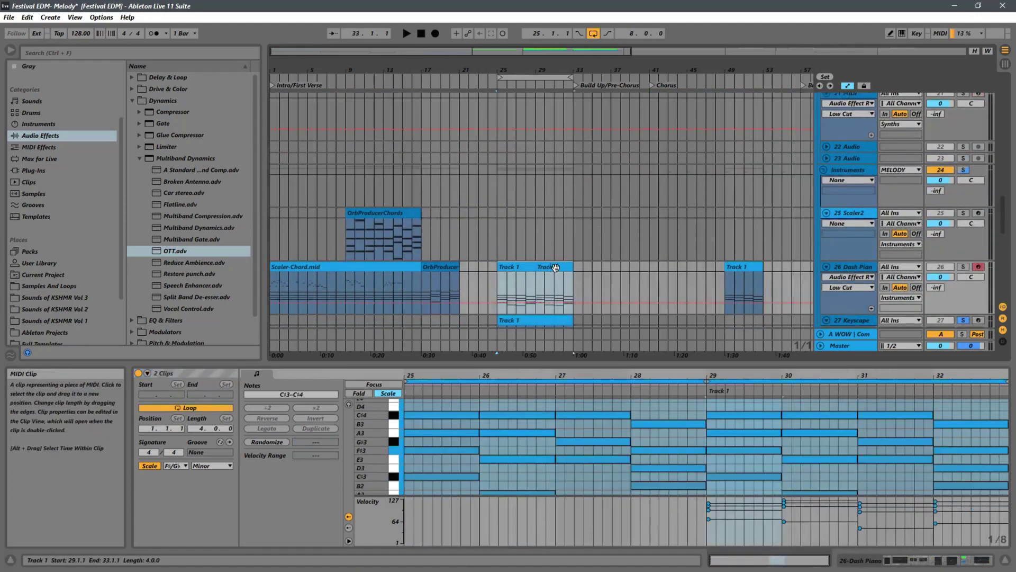
key("ctrl+j")
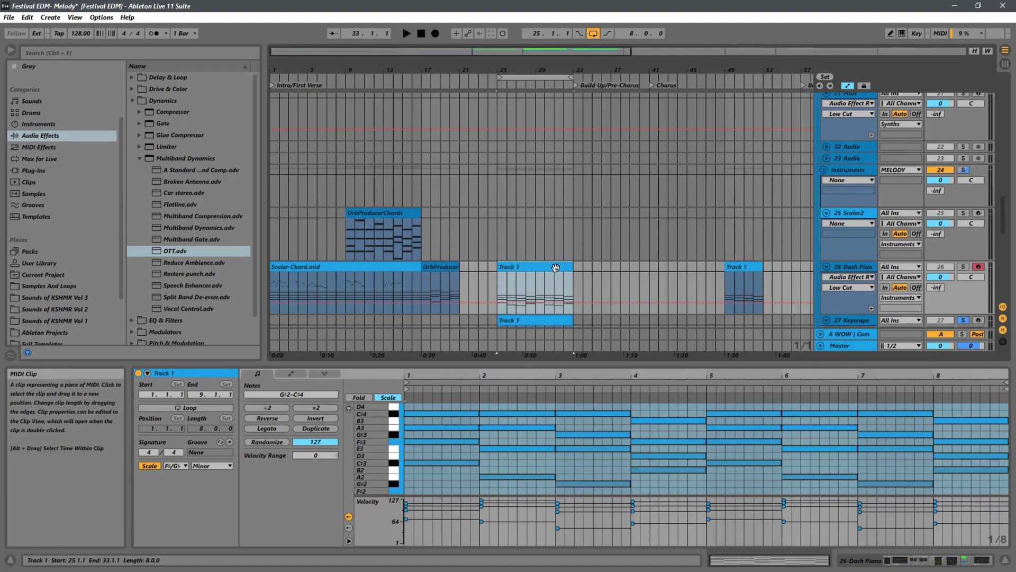
- Copy the consolidated Dash Piano chord clip onto track 21 MIDI, starting at bar 25
scroll(513, 273, "up", 10)
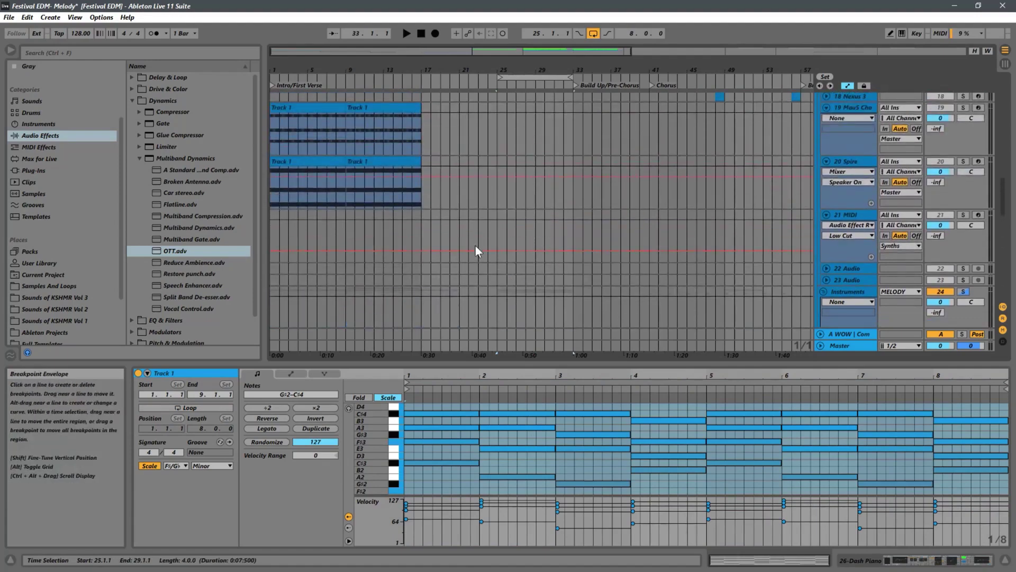
left_click(429, 239)
scroll(510, 223, "down", 10)
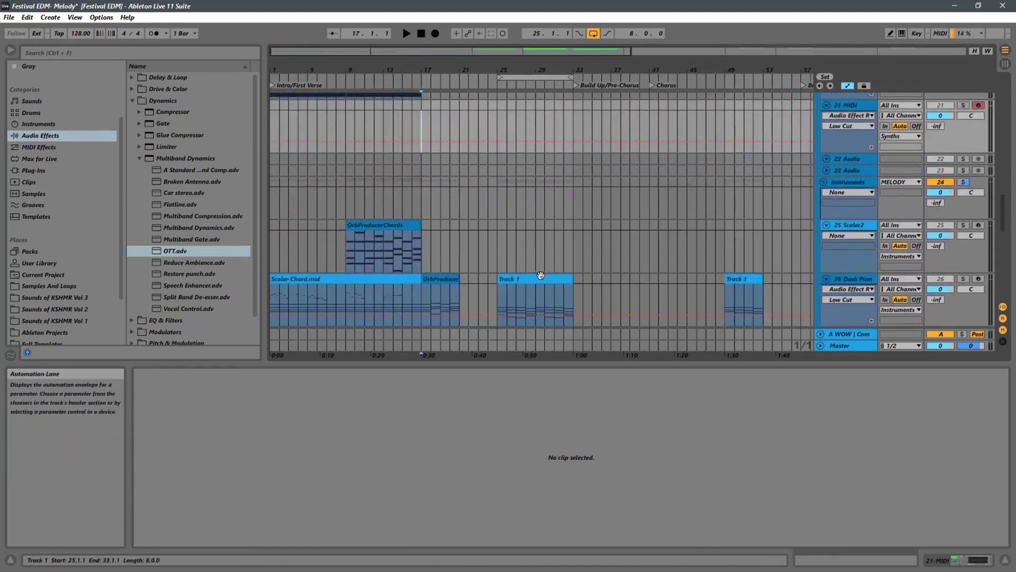
scroll(502, 280, "up", 6)
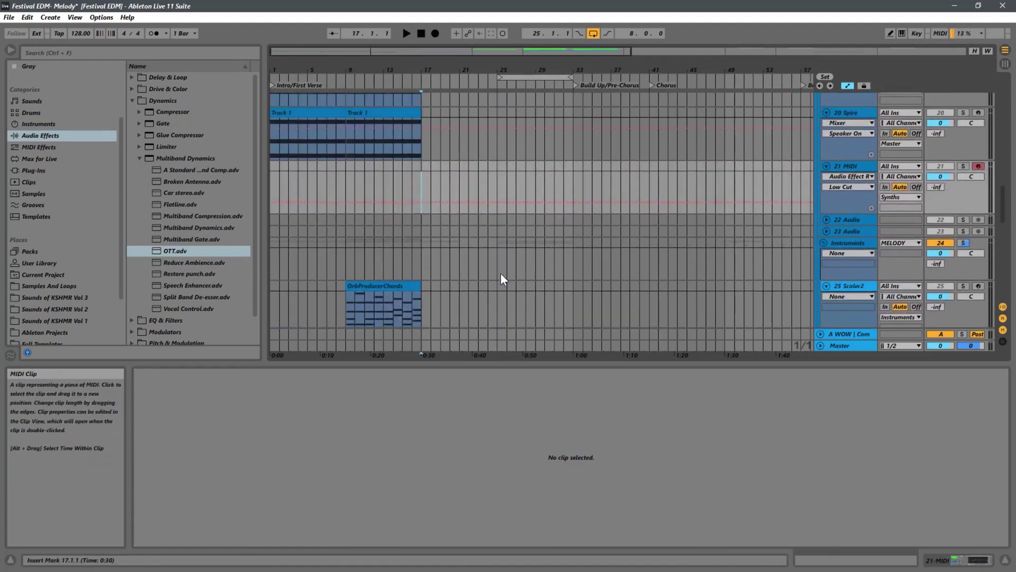
left_click(497, 181)
key("ctrl+v")
scroll(540, 182, "down", 9)
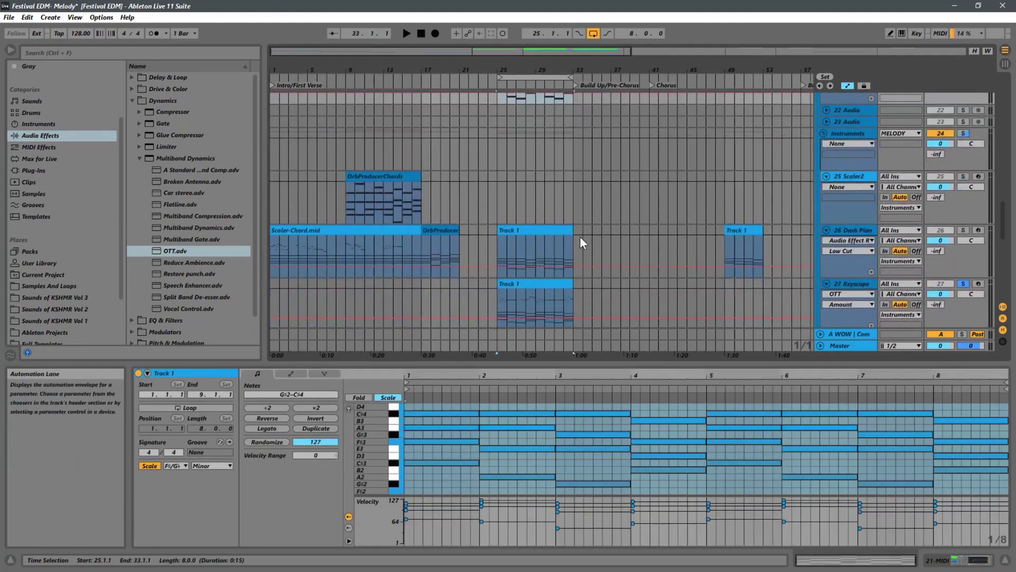
scroll(580, 237, "up", 5)
scroll(580, 236, "up", 3)
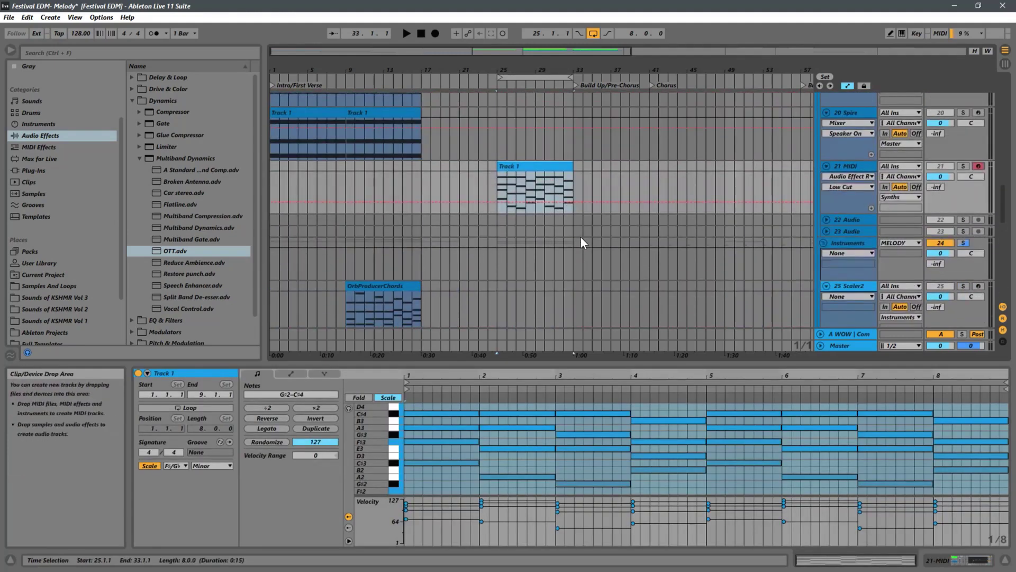
- Show the device chain of track 21 MIDI and load the Sylenth1 plug-in onto the track
double_click(845, 167)
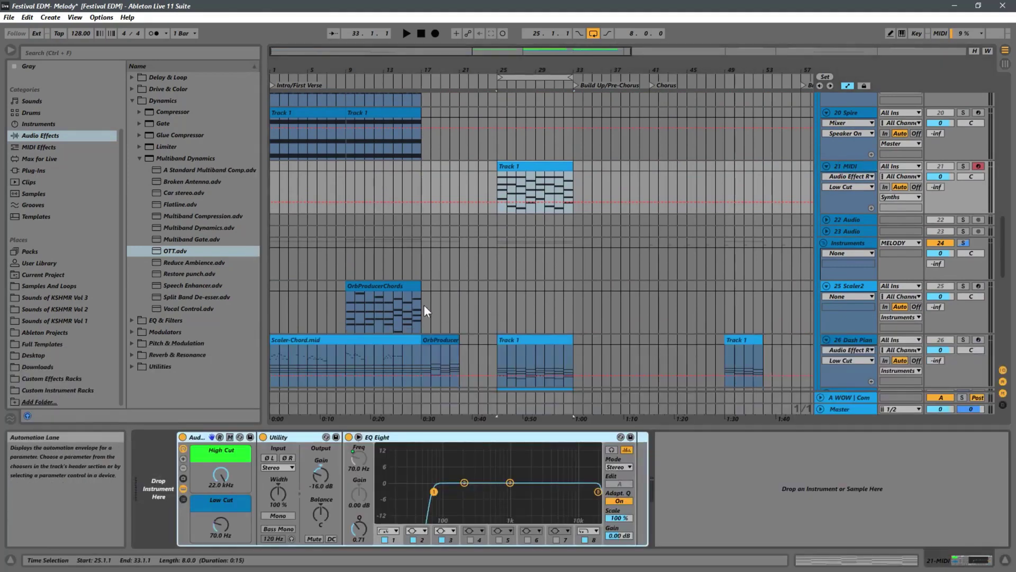
left_click(134, 100)
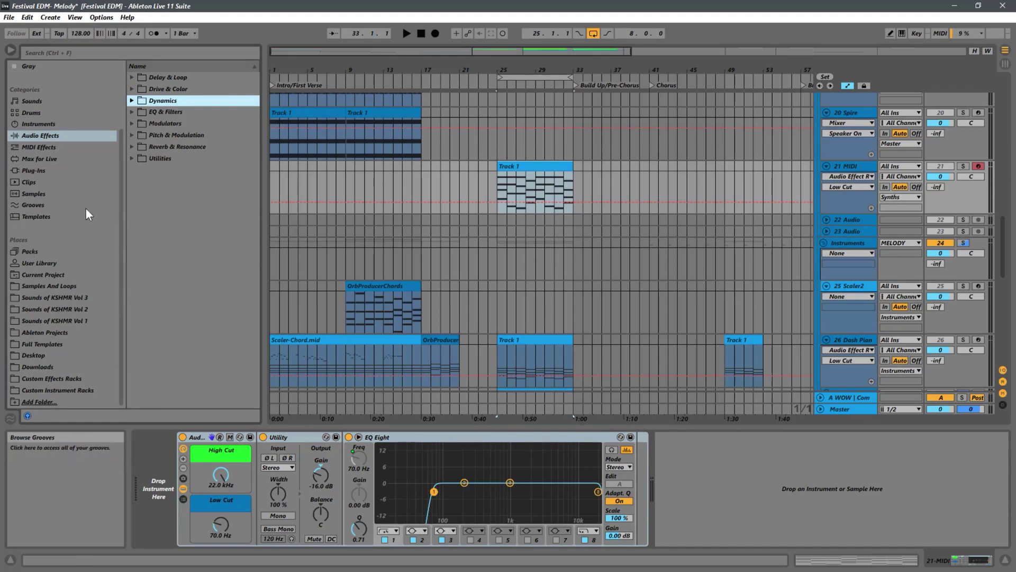
left_click(32, 170)
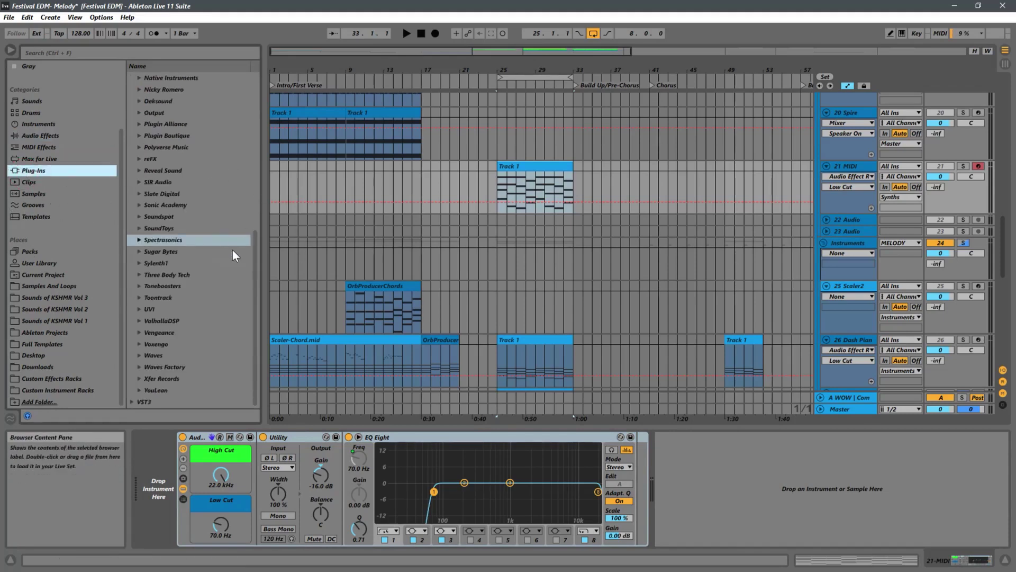
left_click(143, 240)
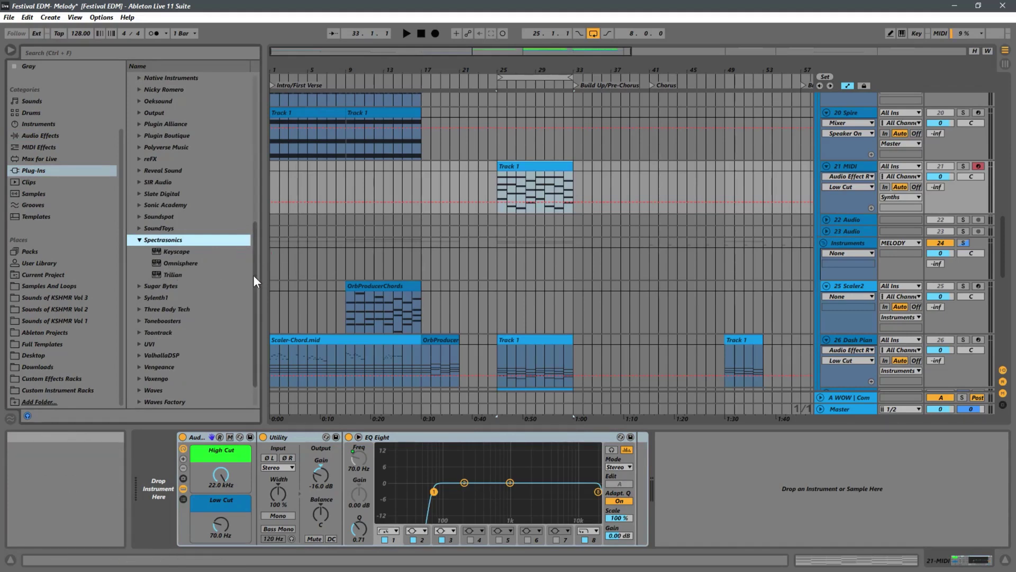
left_click_drag(253, 273, 296, 199)
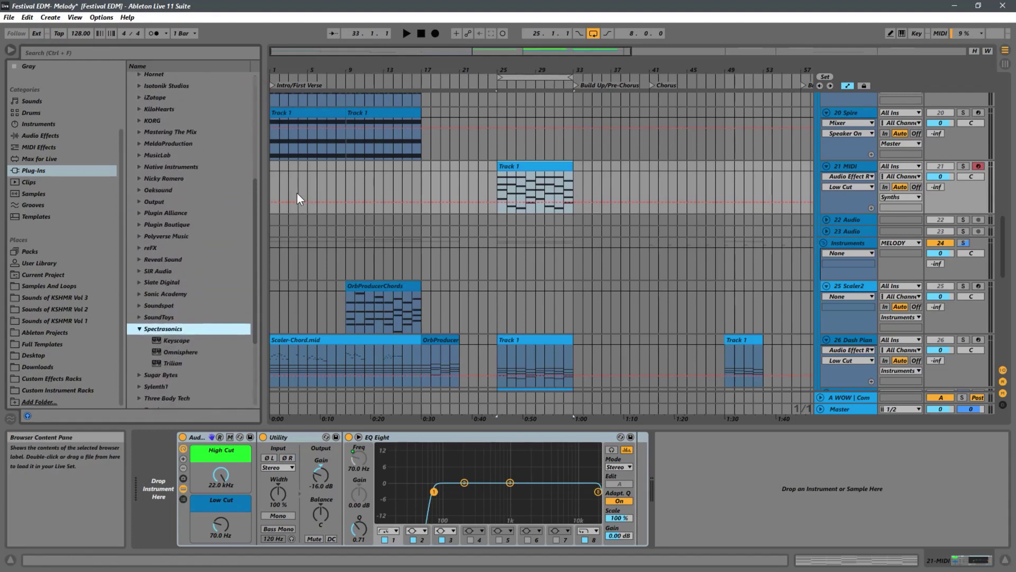
left_click(138, 328)
scroll(250, 281, "down", 3)
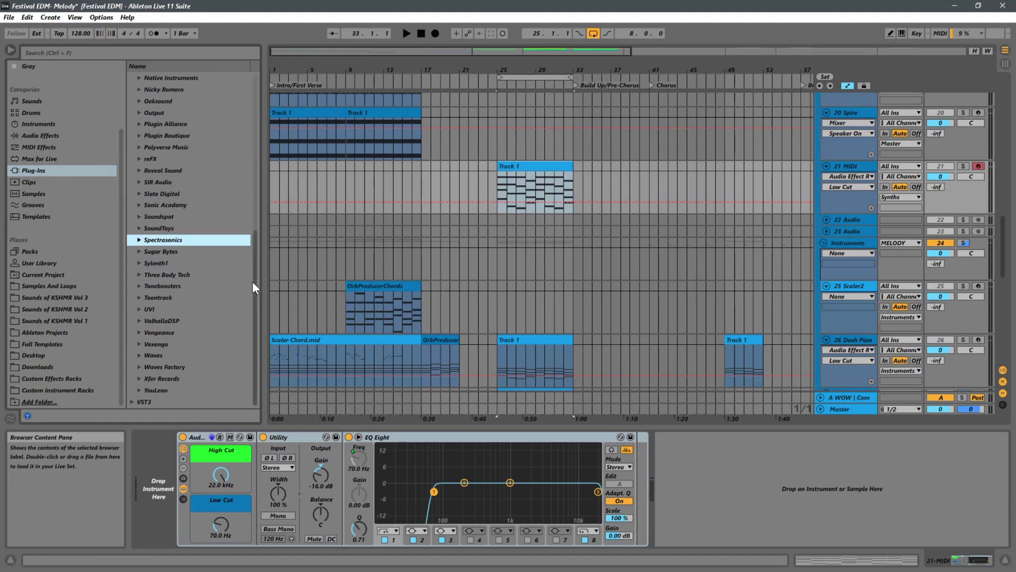
left_click(144, 263)
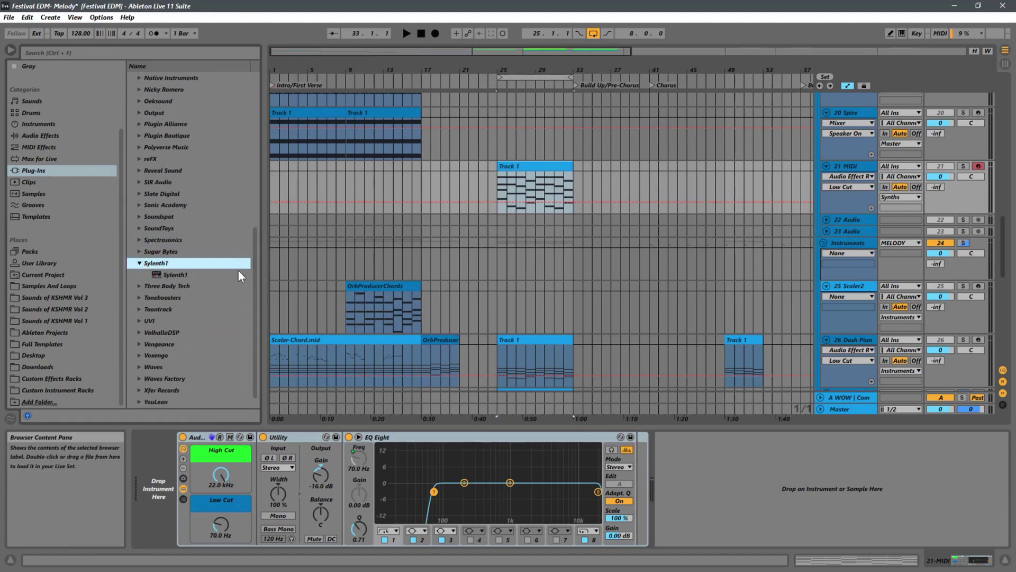
left_click(171, 276)
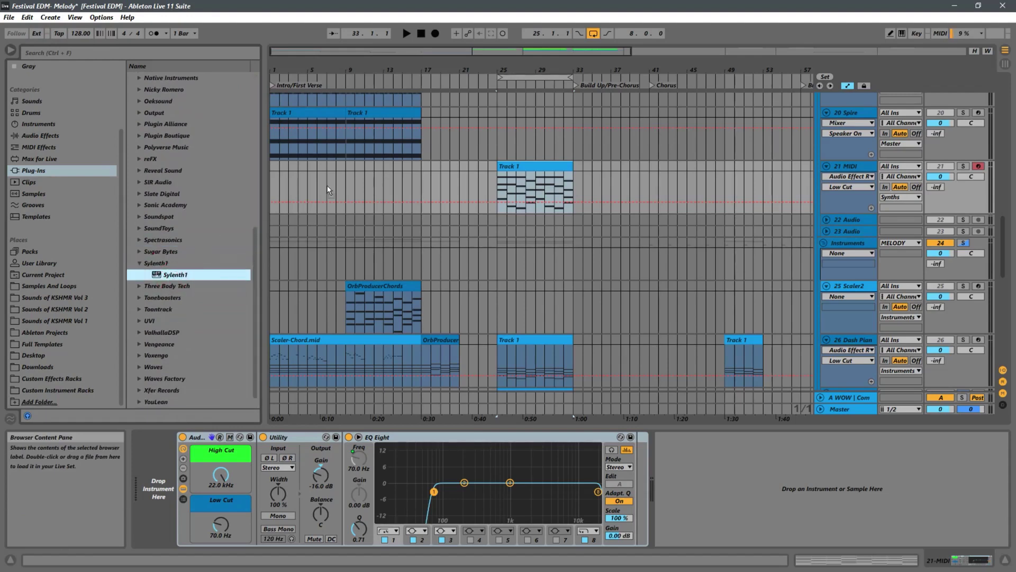
left_click_drag(545, 186, 543, 184)
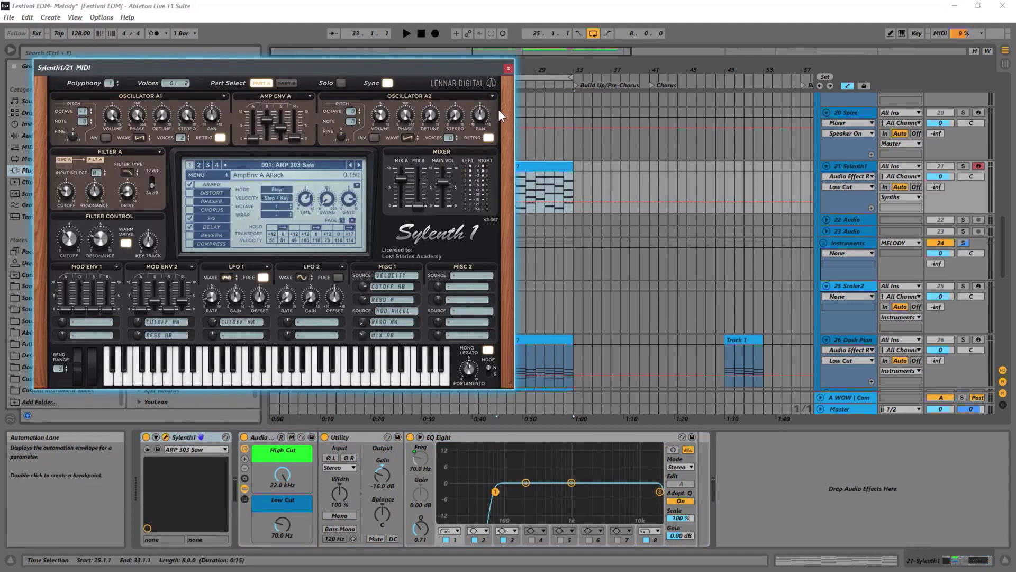
- Load the LD Hollow Tube preset in Sylenth1, close the plug-in window and audition the track soloed
left_click(294, 166)
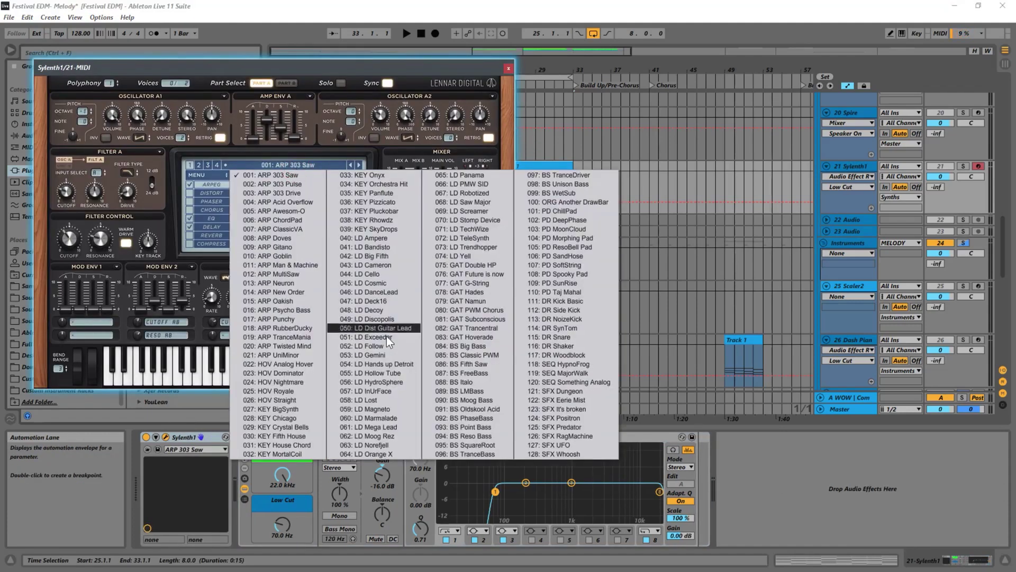
left_click(394, 374)
left_click(508, 68)
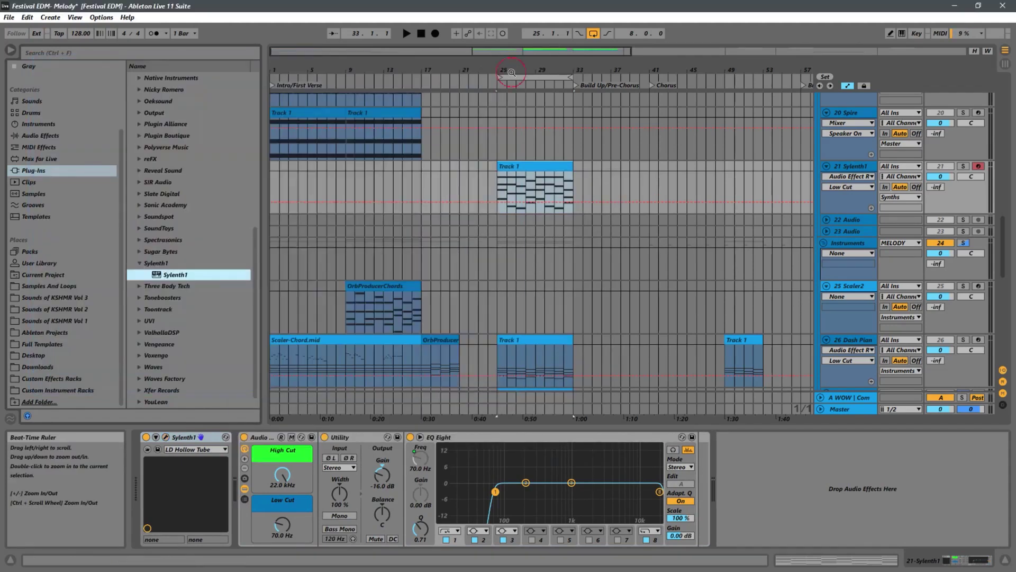
key("space")
left_click(965, 167)
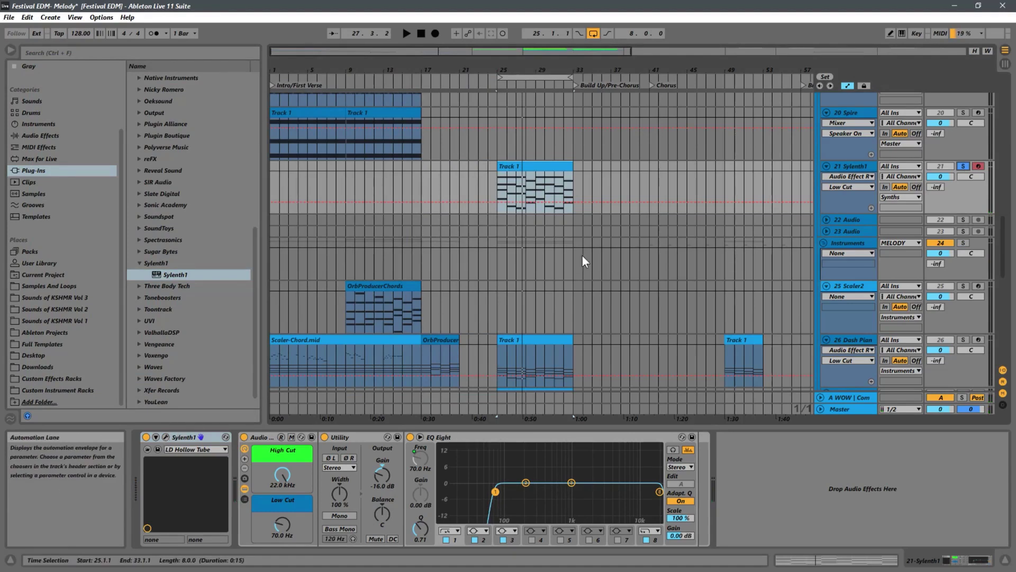
- Add a default Reverb audio effect after EQ Eight on the Sylenth1 track
left_click(140, 263)
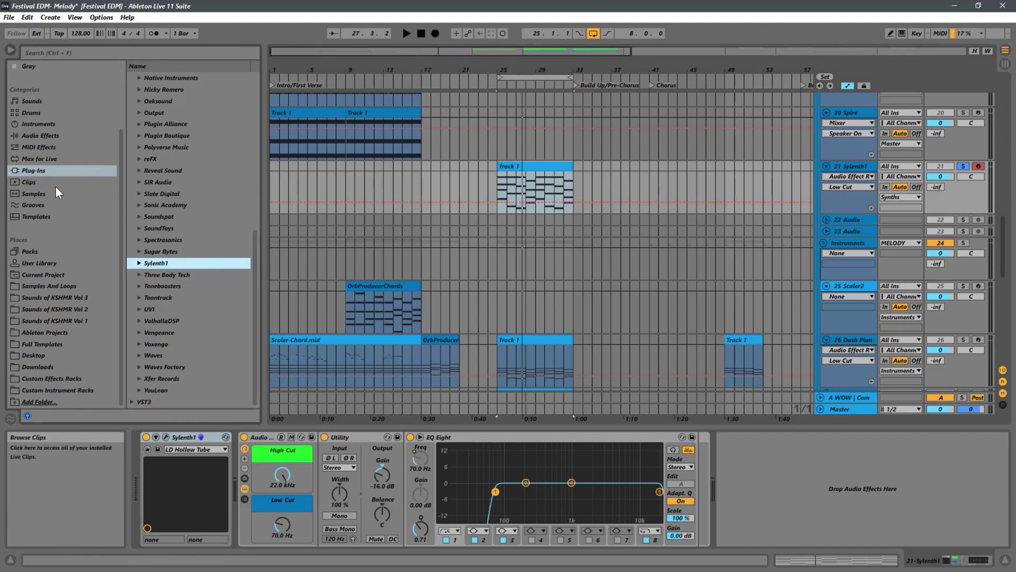
left_click(38, 136)
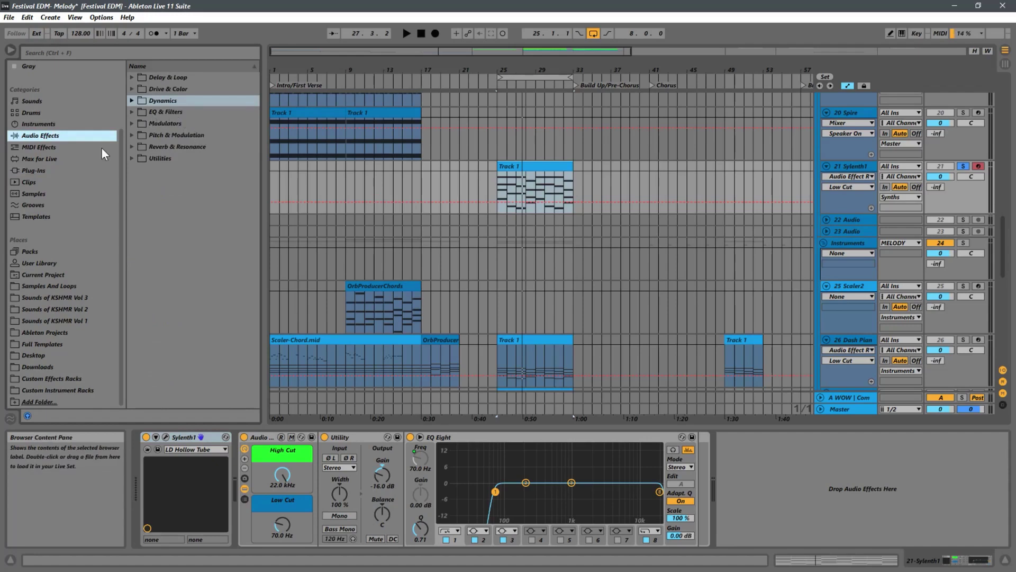
left_click(134, 147)
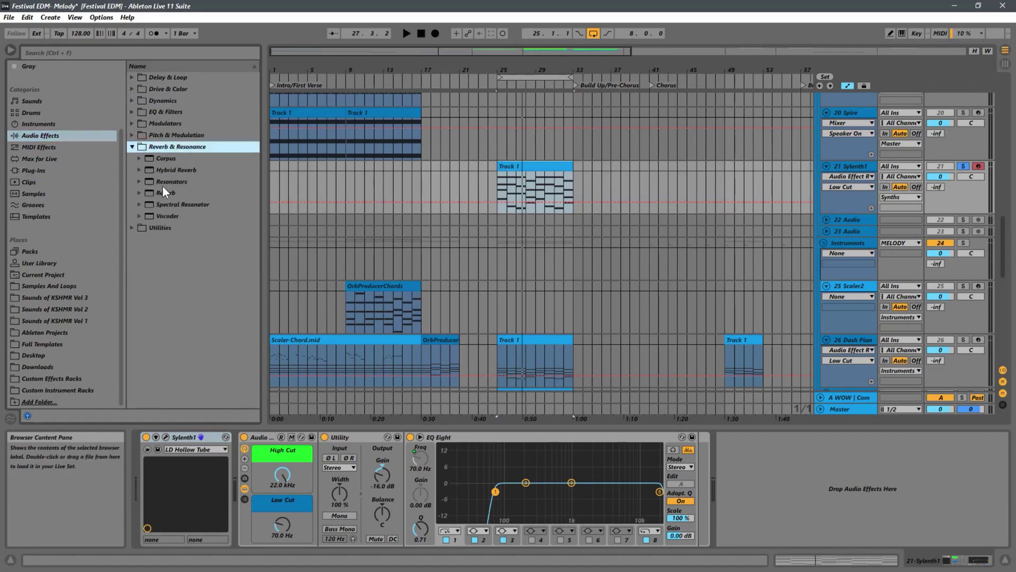
left_click(140, 193)
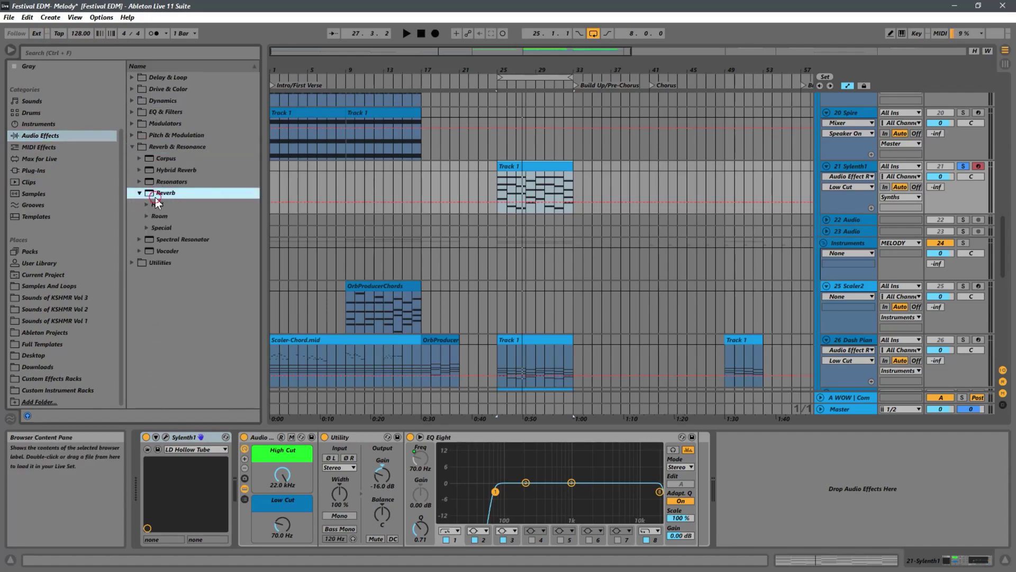
left_click_drag(662, 335, 774, 474)
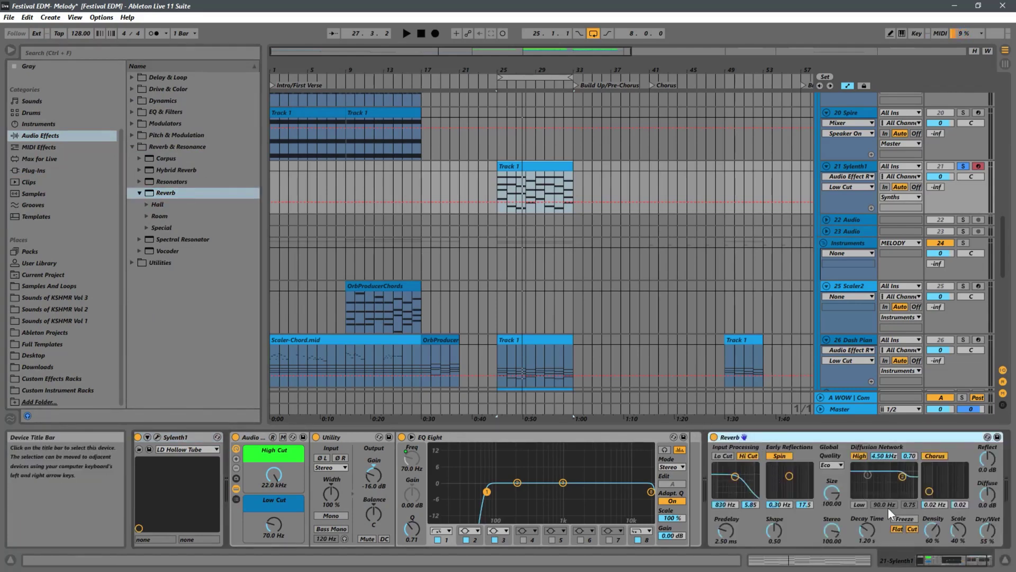
- Set the Reverb's decay time to 33.3 s and dry/wet to 100 %, and play back the soloed track
left_click(868, 536)
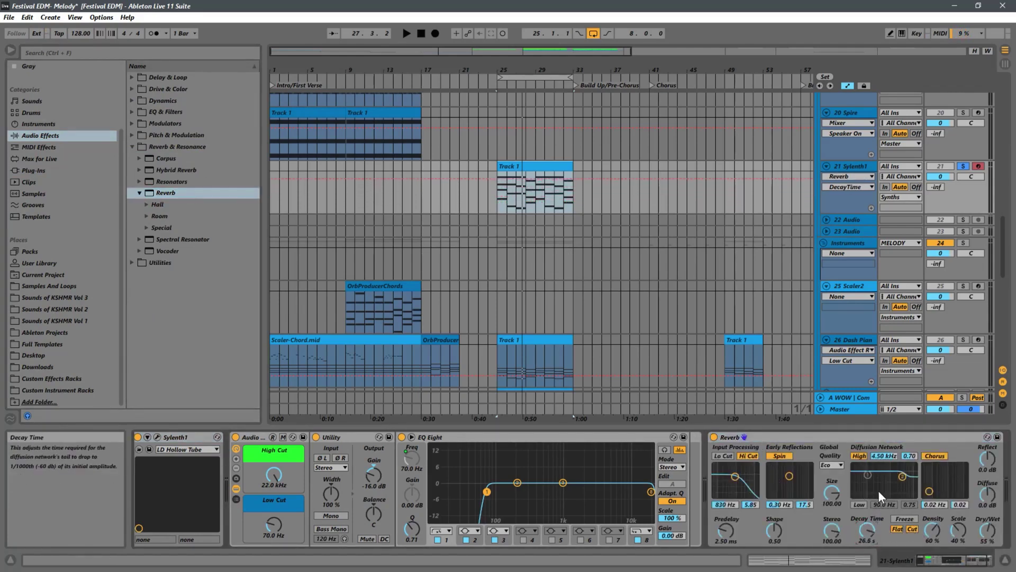
left_click_drag(878, 491, 881, 482)
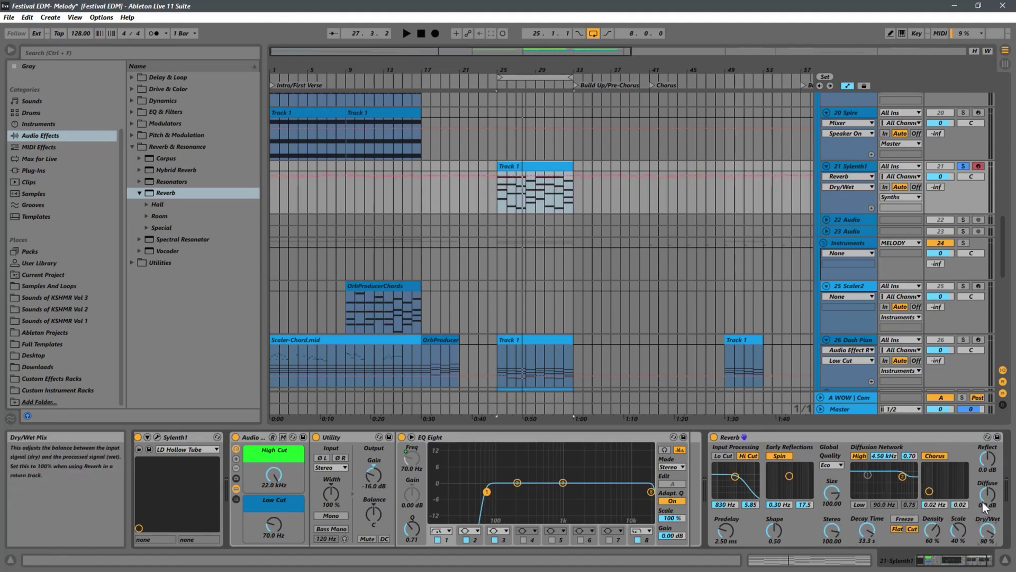
left_click_drag(984, 496, 984, 491)
key("space")
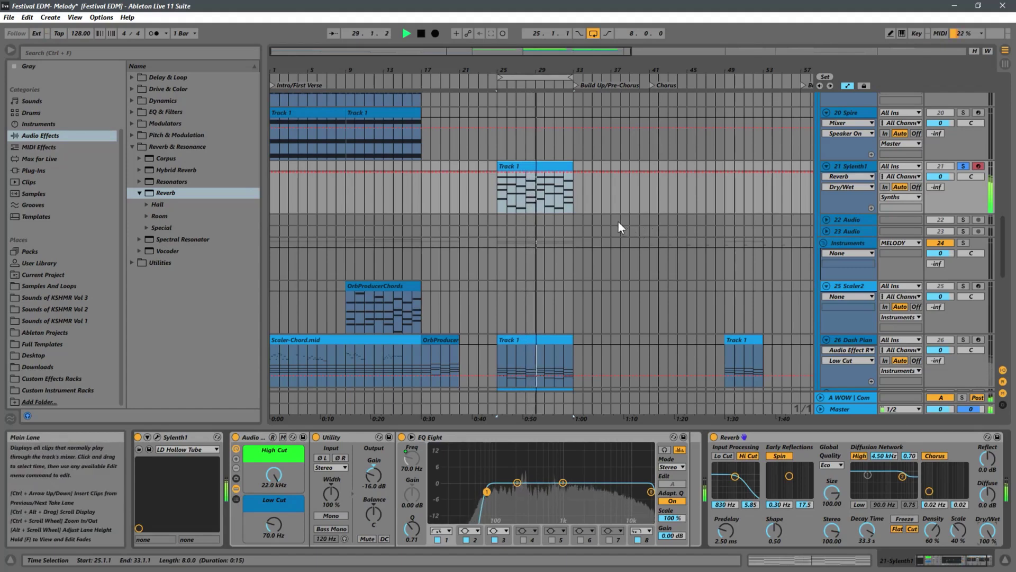
- Unsolo the Sylenth1 track and lower its Utility gain to -30.5 dB
left_click(963, 166)
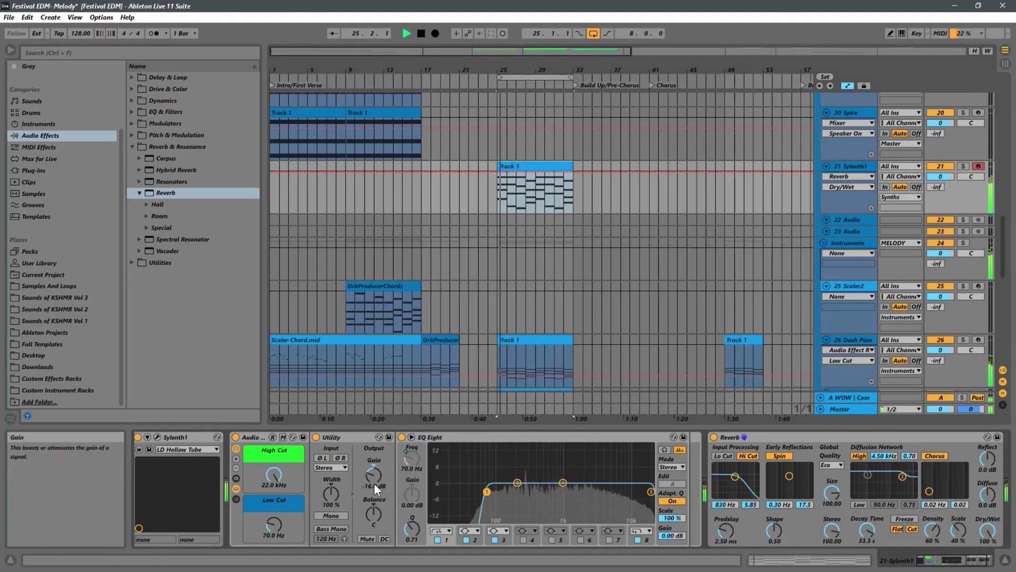
left_click_drag(370, 481, 345, 500)
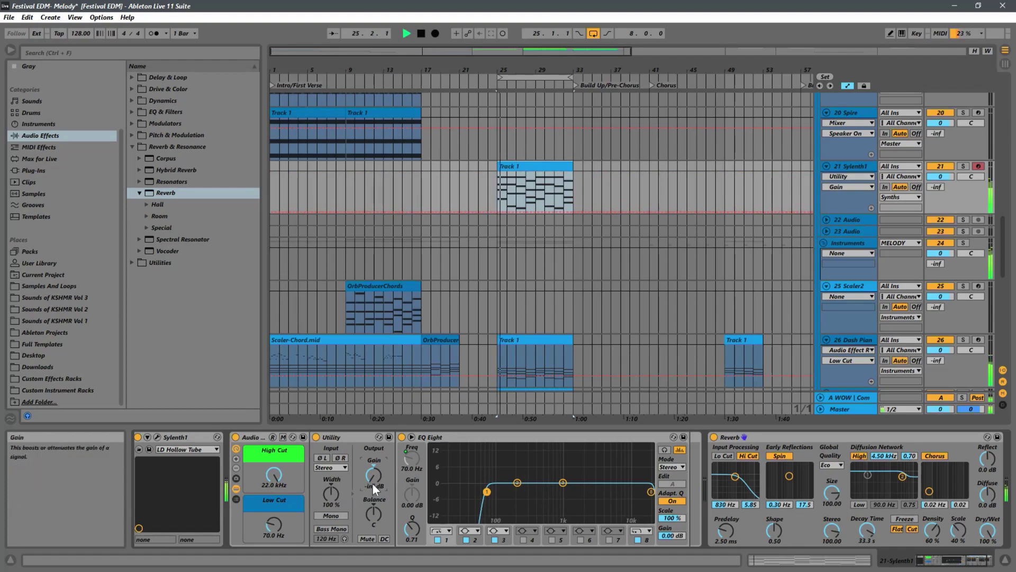
left_click_drag(370, 476, 379, 468)
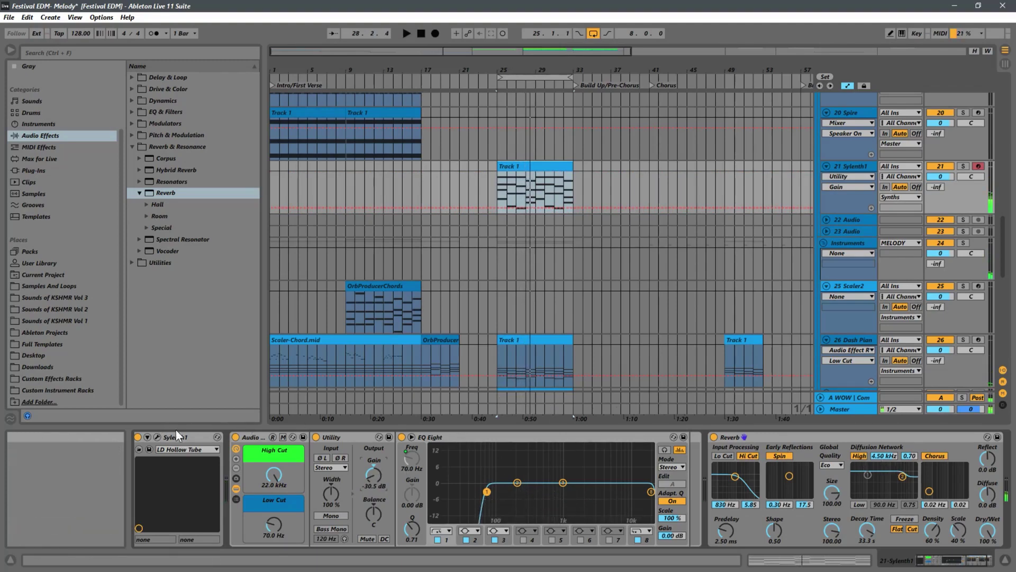
- Load the KEY Crystal Bells preset in Sylenth1 and play the arrangement from bar 25 with the plug-in window in view
left_click(158, 436)
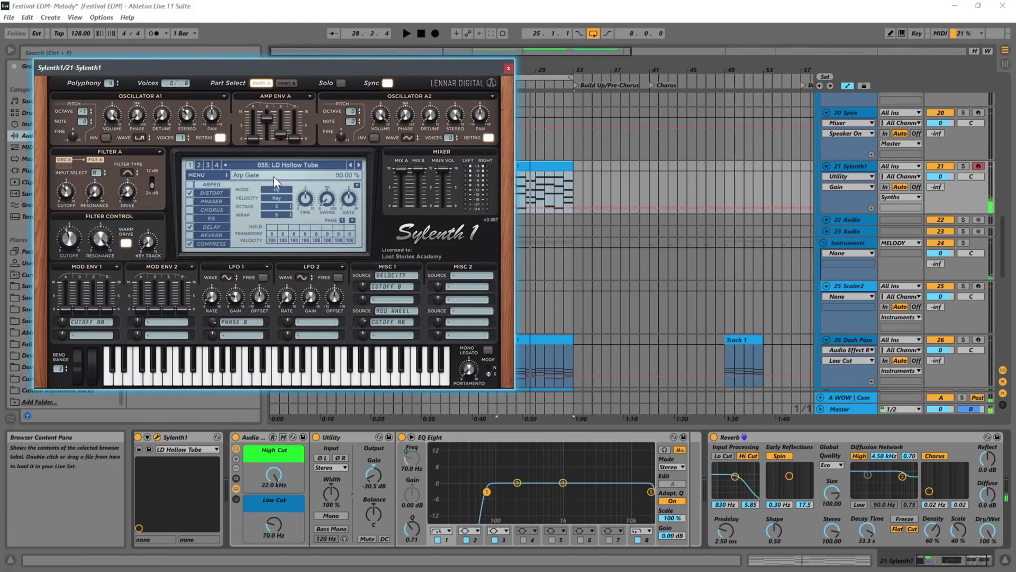
left_click(307, 166)
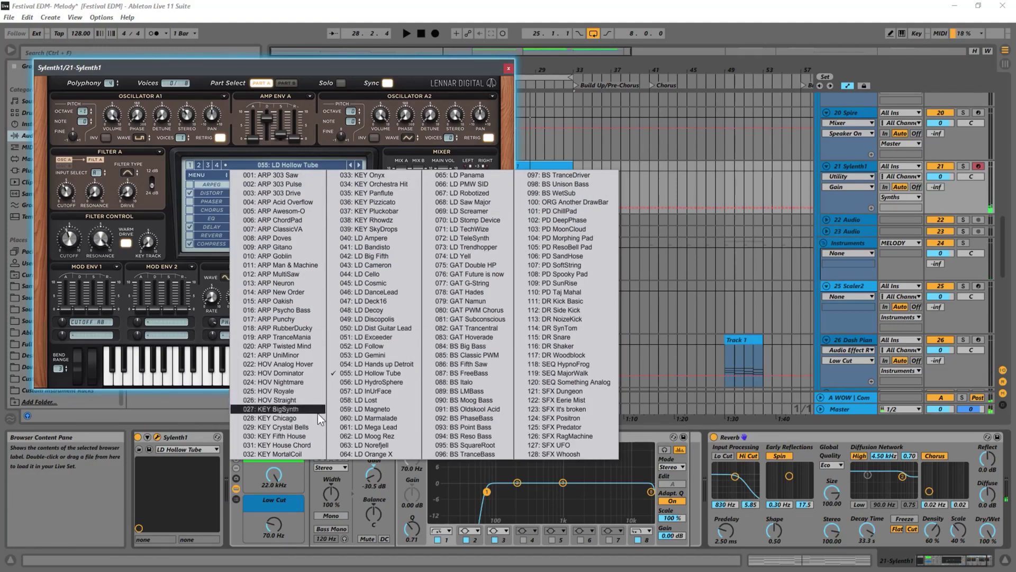
left_click(283, 429)
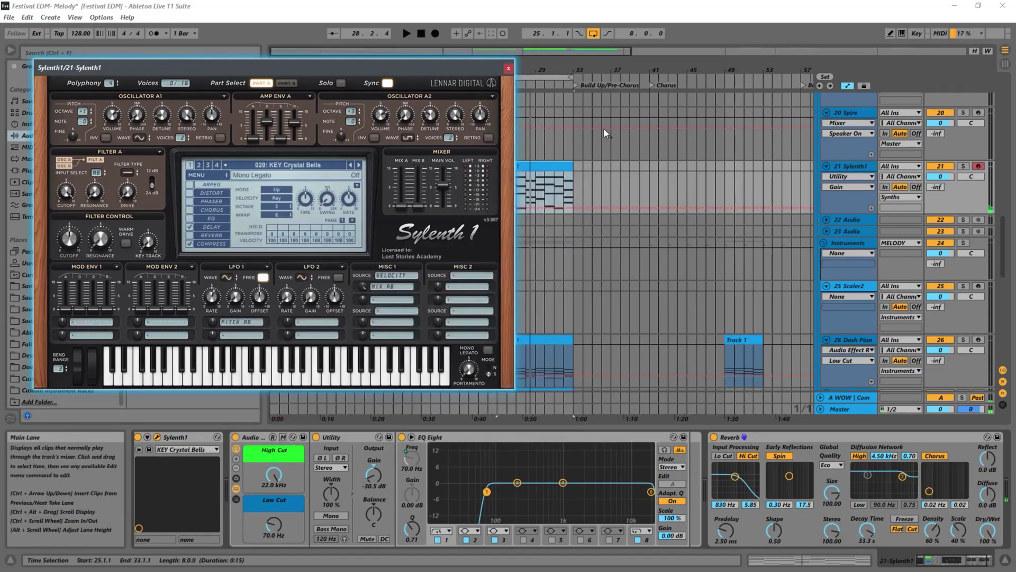
left_click_drag(450, 69, 957, 82)
left_click_drag(670, 77, 747, 79)
left_click(501, 194)
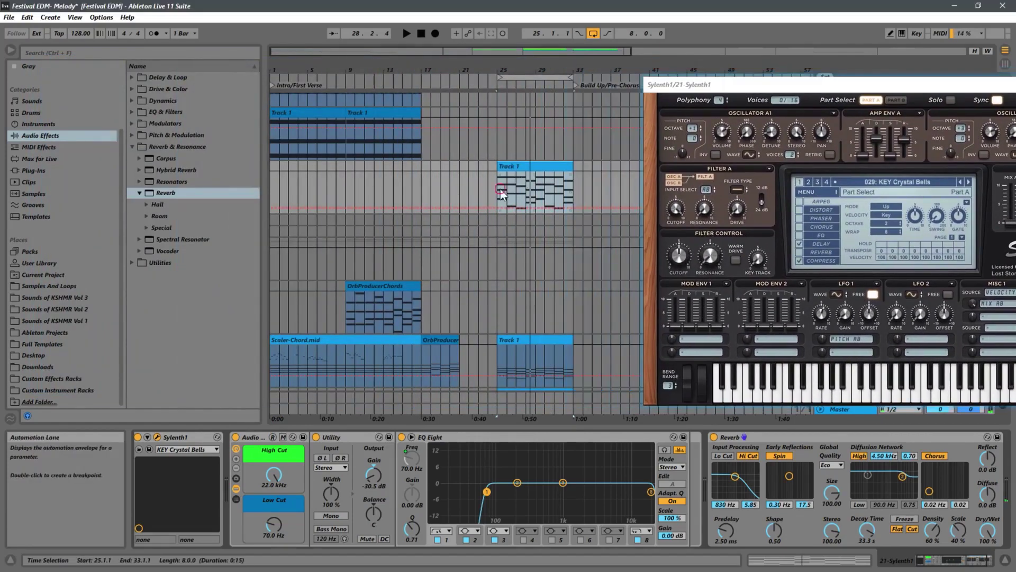
key("space")
left_click_drag(889, 84, 445, 56)
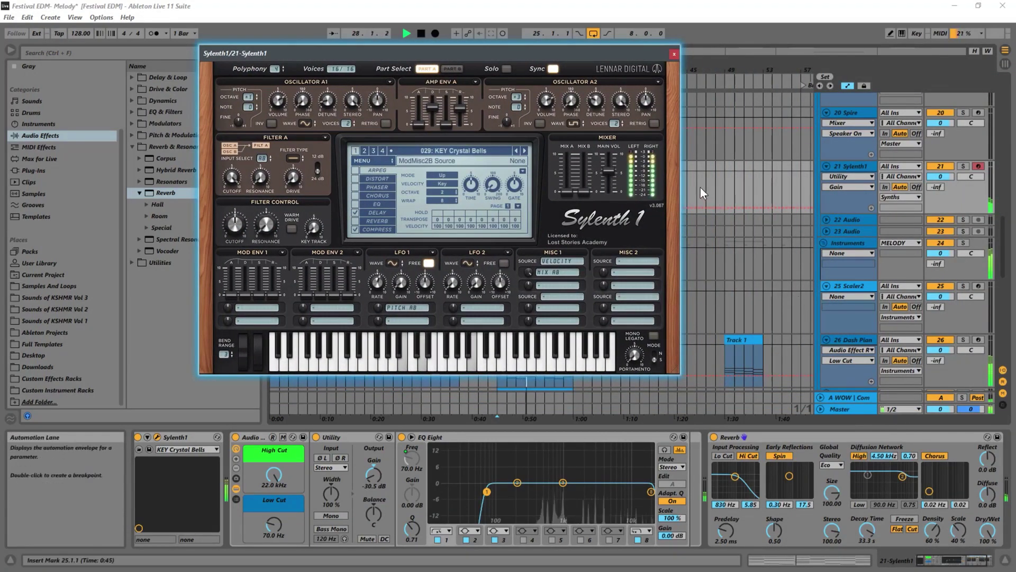
- Adjust Filter A's cutoff and the attack of Amp Env A in the KEY Crystal Bells preset
left_click_drag(240, 231, 227, 197)
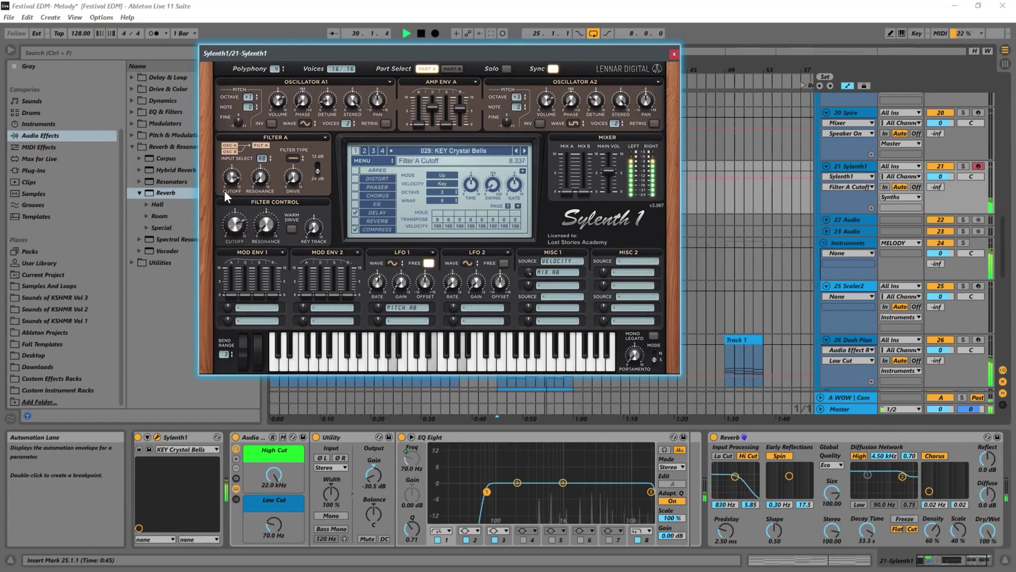
left_click(418, 126)
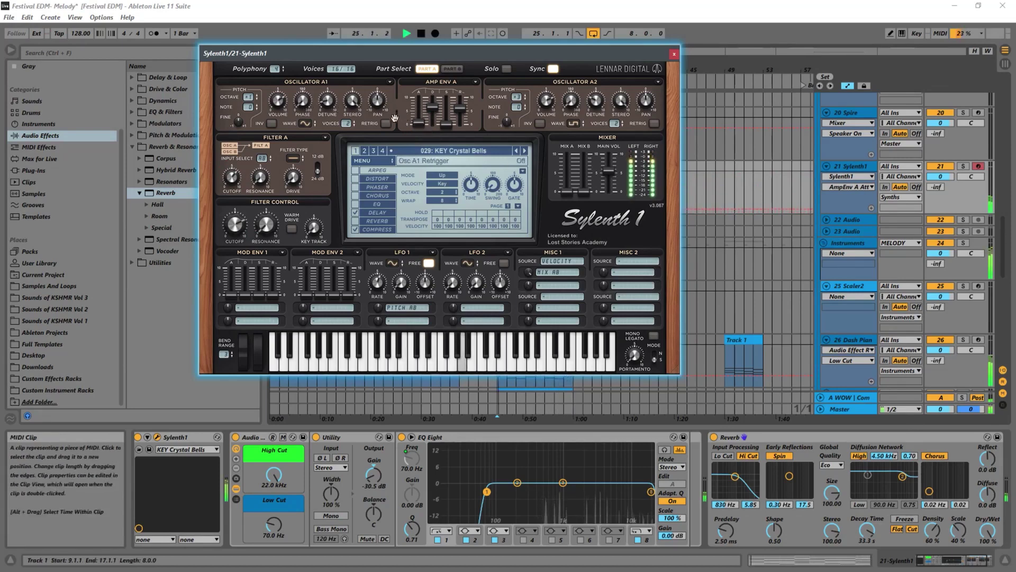
- Increase oscillator A1's voices with a Pulse waveform and adjust Filter A's drive
left_click(354, 123)
left_click(354, 122)
left_click(353, 123)
left_click(353, 122)
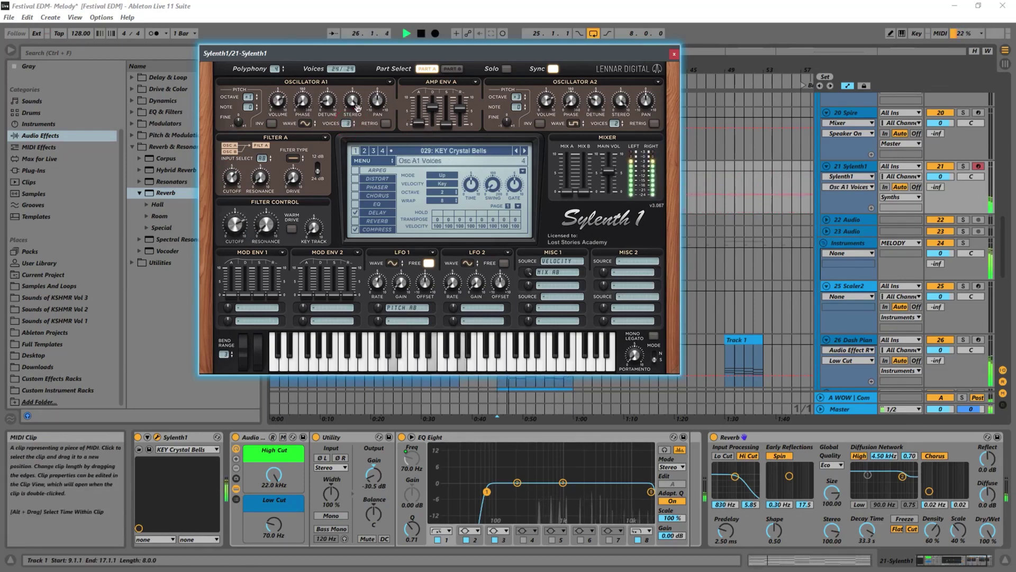
left_click(305, 123)
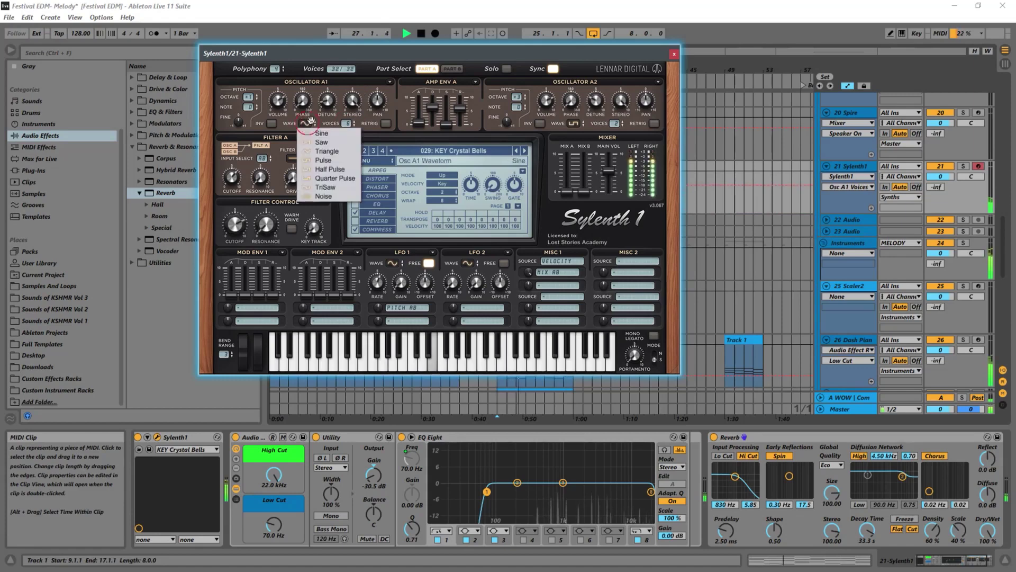
left_click(328, 160)
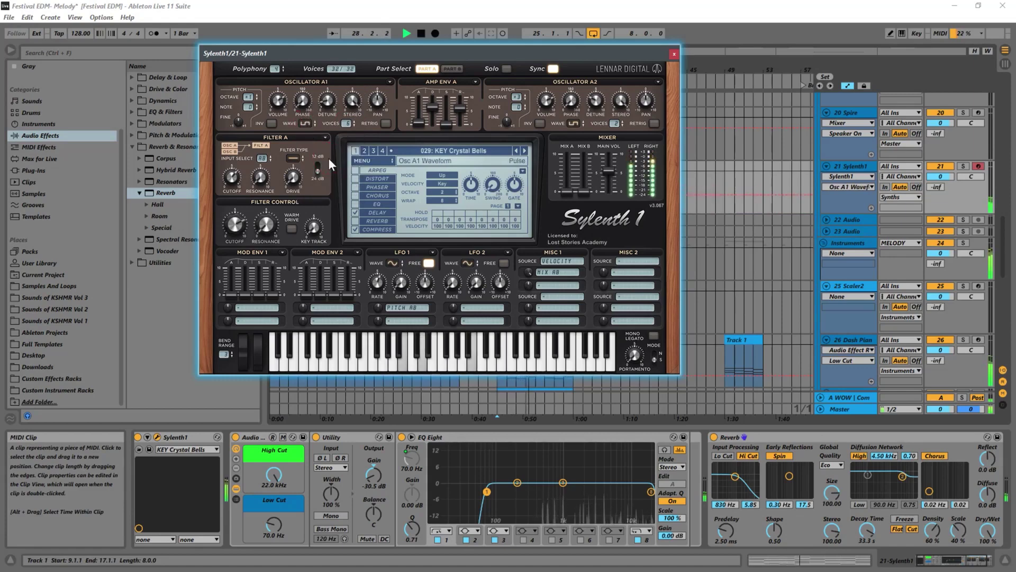
left_click_drag(294, 175, 300, 148)
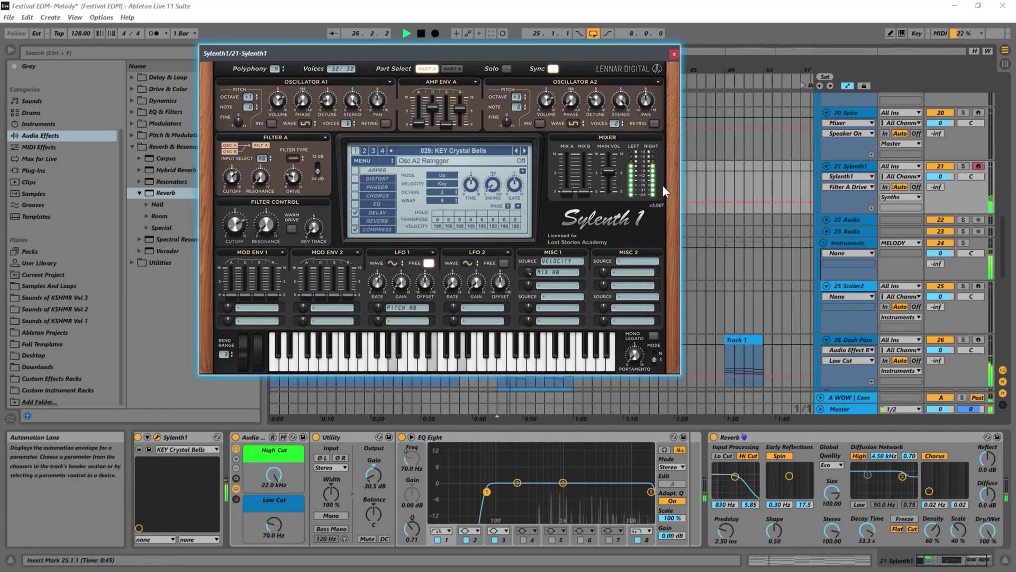
- Advance Sylenth1 to the KEY House Chord preset and close the plug-in window
left_click(524, 151)
left_click(528, 151)
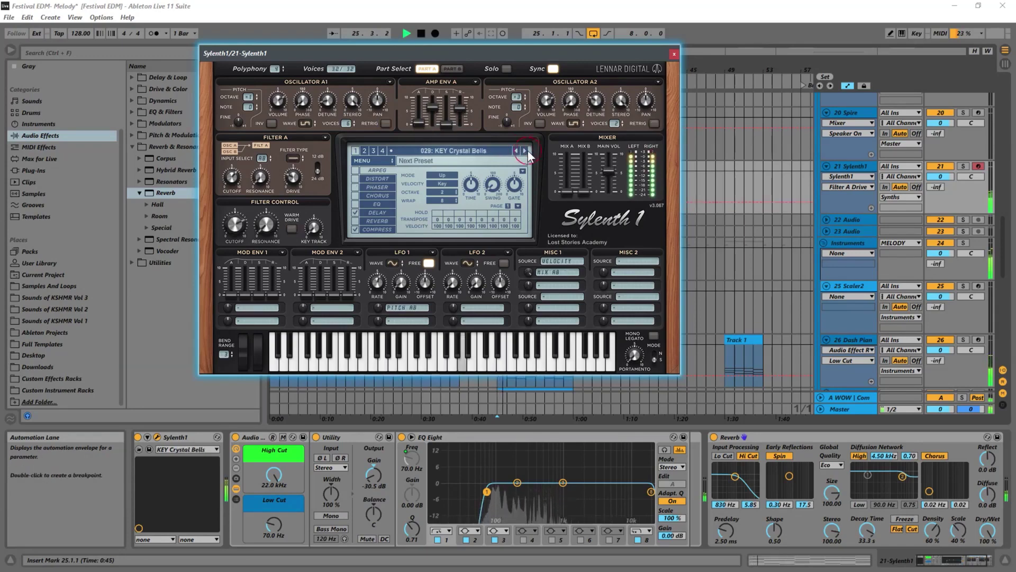
left_click(528, 151)
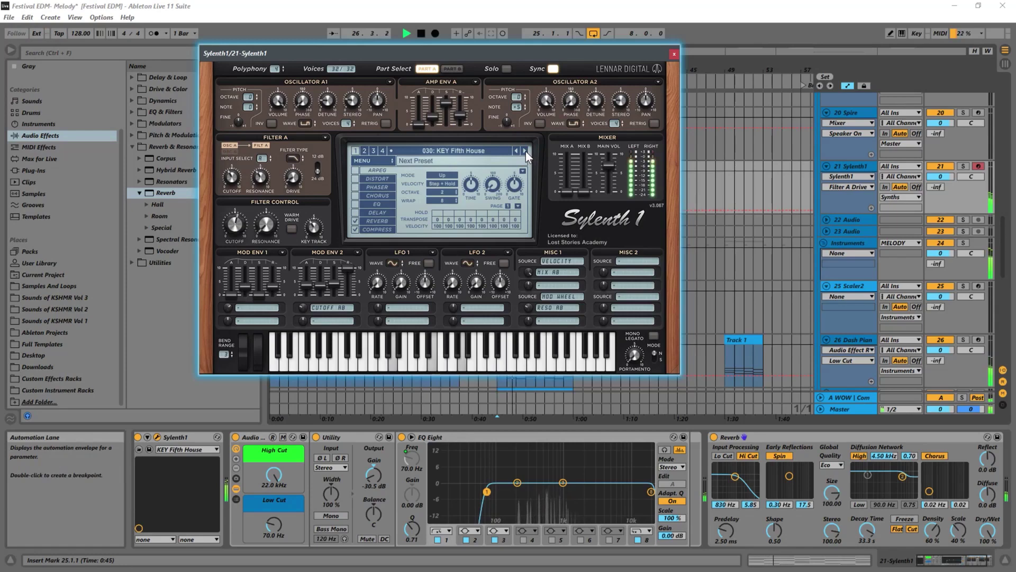
left_click(526, 151)
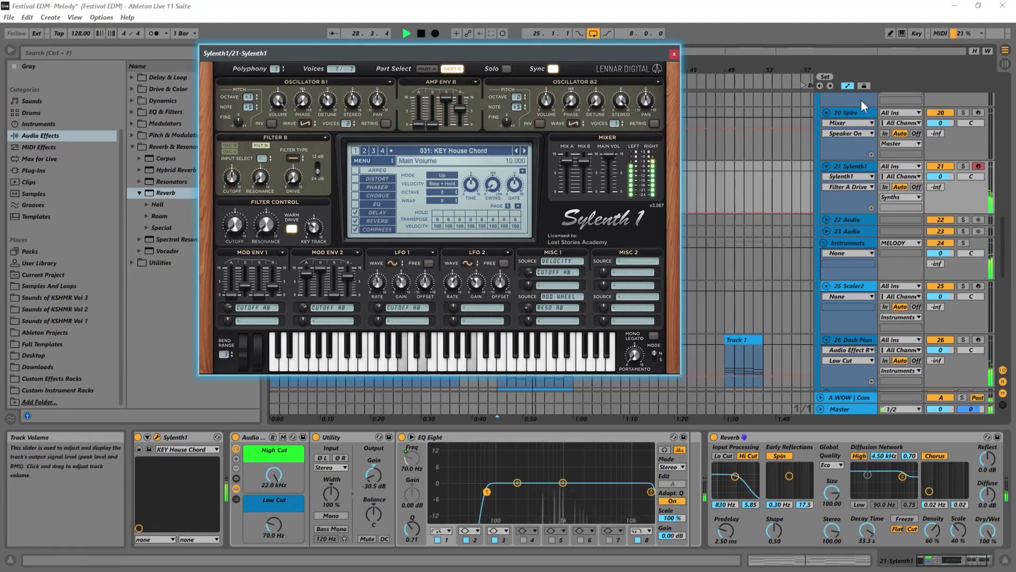
left_click(673, 54)
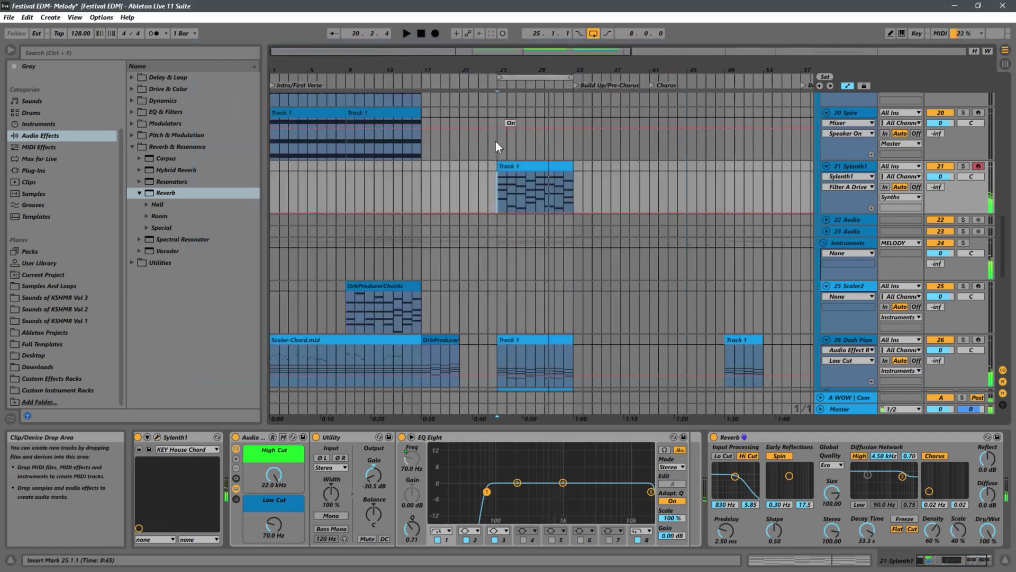
- Open the track 27 Keyscape clip at bar 25 and copy it to the stretch between the 2nd Chorus and Outro locators
scroll(523, 167, "down", 6)
double_click(510, 225)
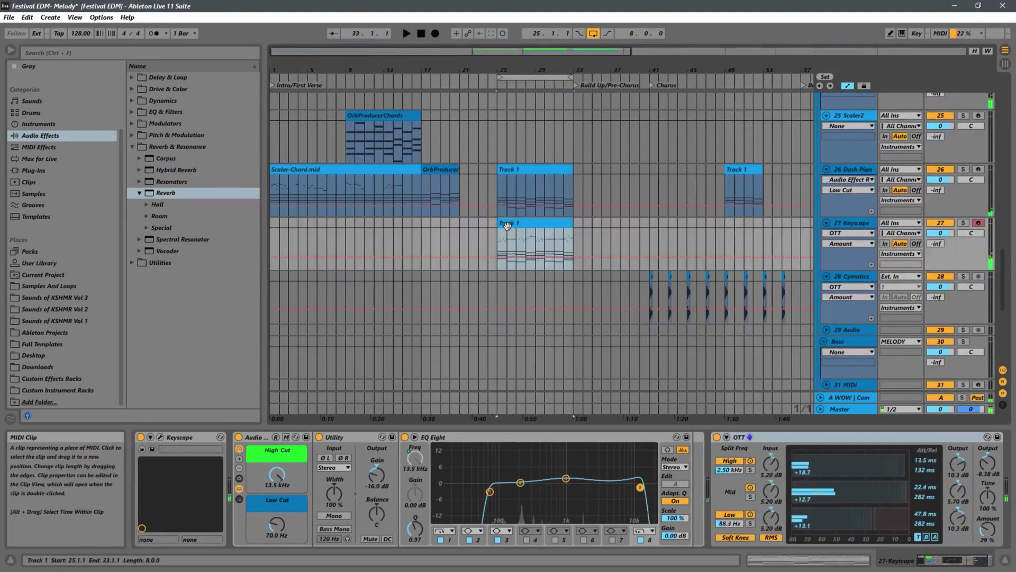
left_click_drag(596, 425, 597, 159)
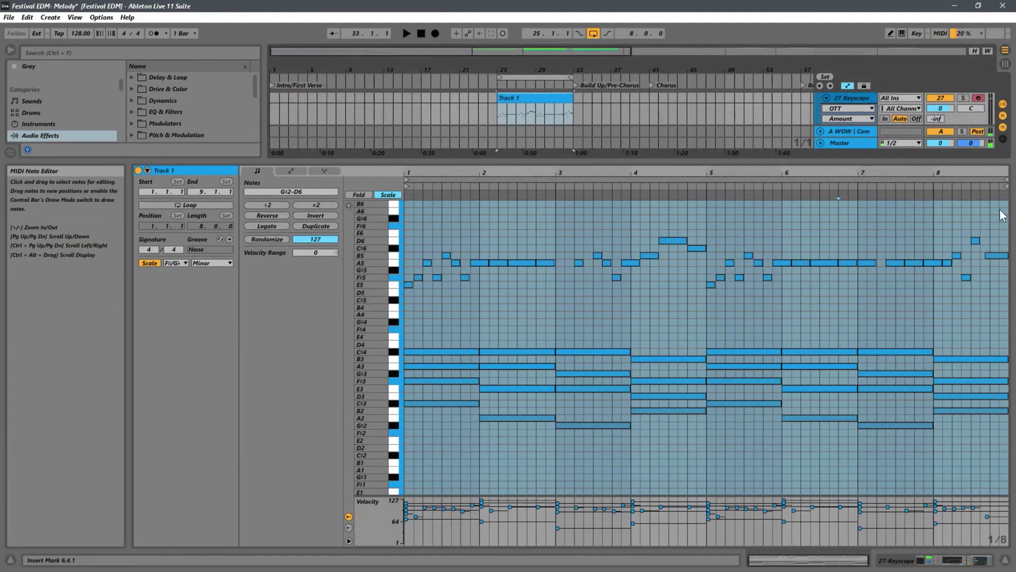
left_click_drag(556, 160, 567, 355)
scroll(584, 212, "up", 3)
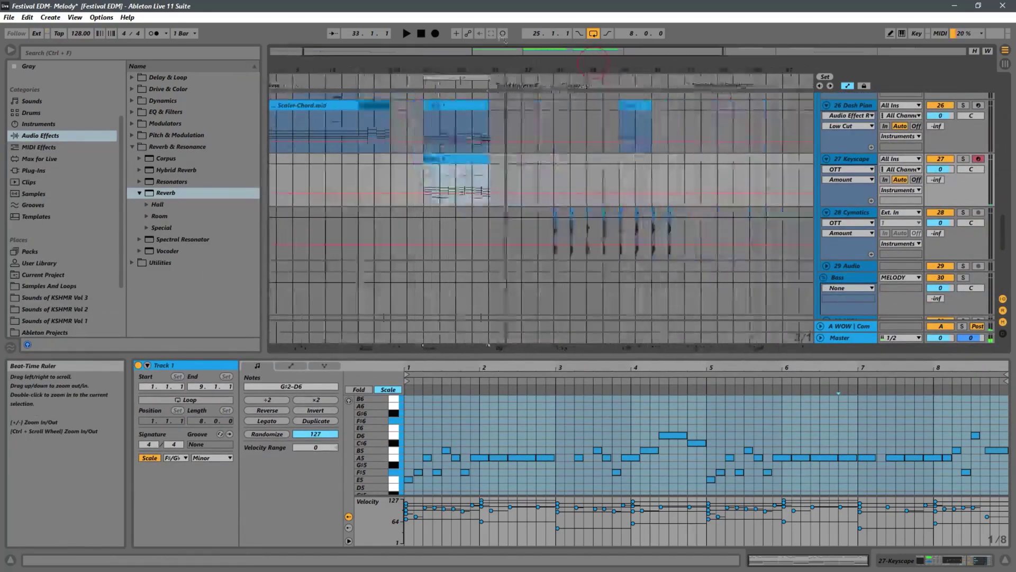
left_click_drag(534, 71, 535, 100)
left_click_drag(402, 163, 727, 164)
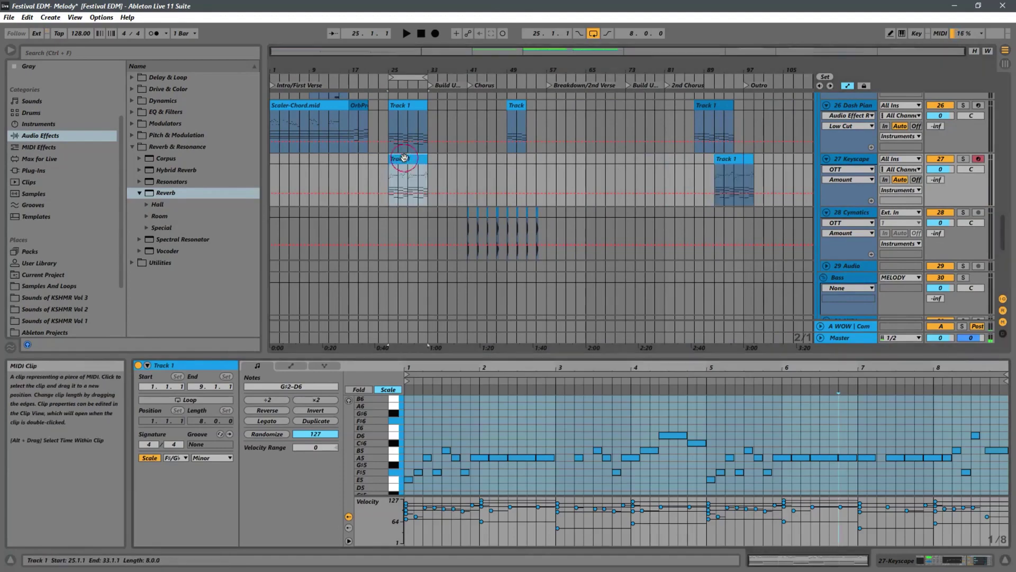
- Delete all melody notes above the chords in the Keyscape clip at bar 25 and play it back
left_click_drag(695, 356, 704, 158)
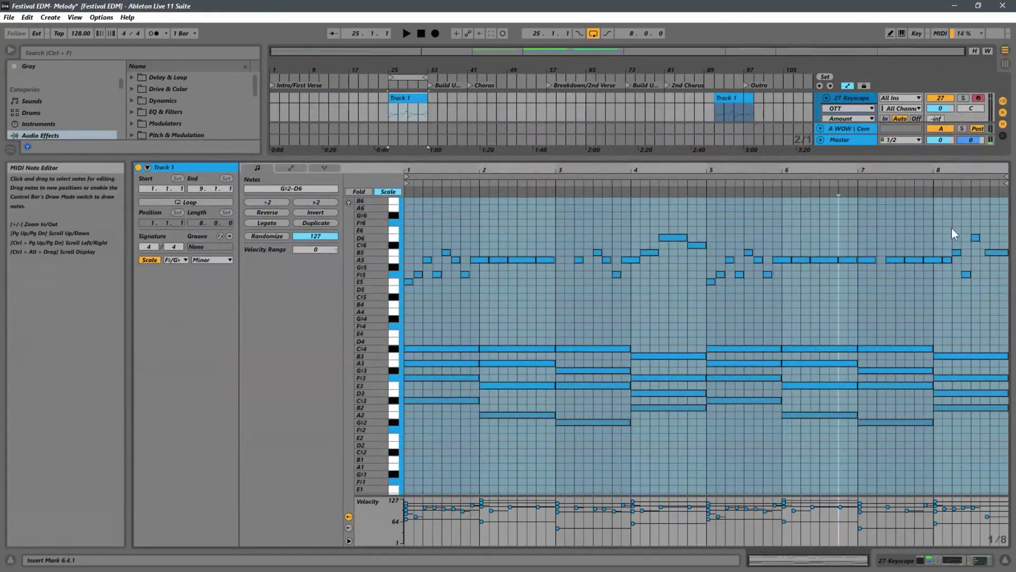
left_click_drag(1001, 194, 406, 287)
key("Delete")
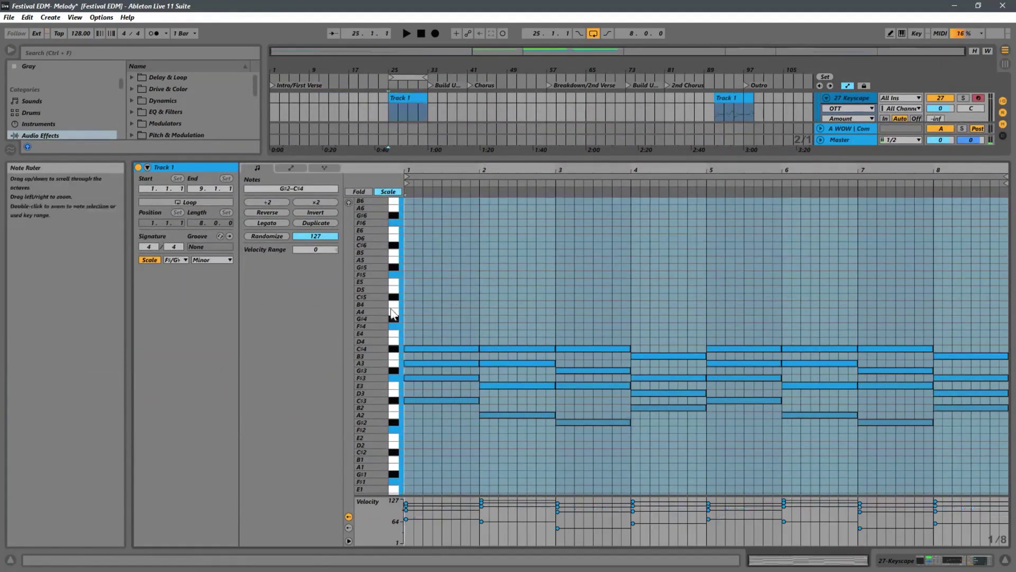
key("space")
left_click_drag(513, 160, 476, 327)
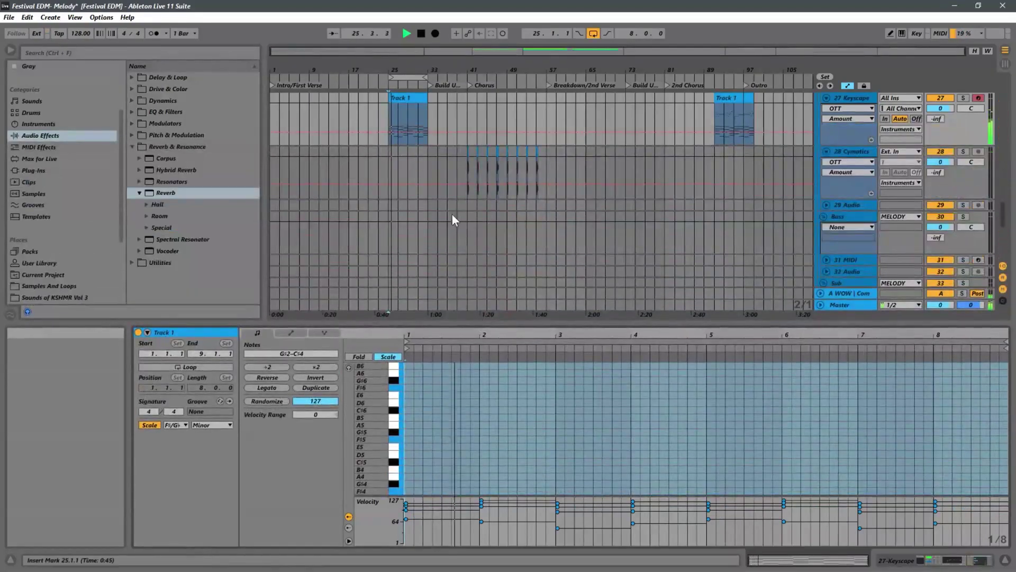
- Place the insert marker at the start of the Sylenth1 clip at bar 25 and audition track 21 soloed
scroll(420, 200, "up", 10)
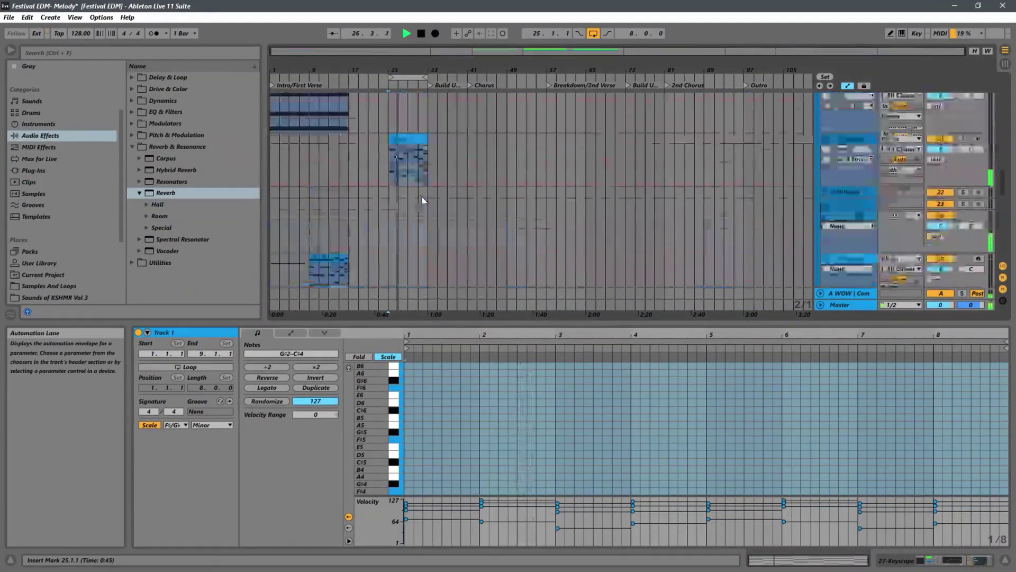
left_click(382, 198)
left_click(390, 181)
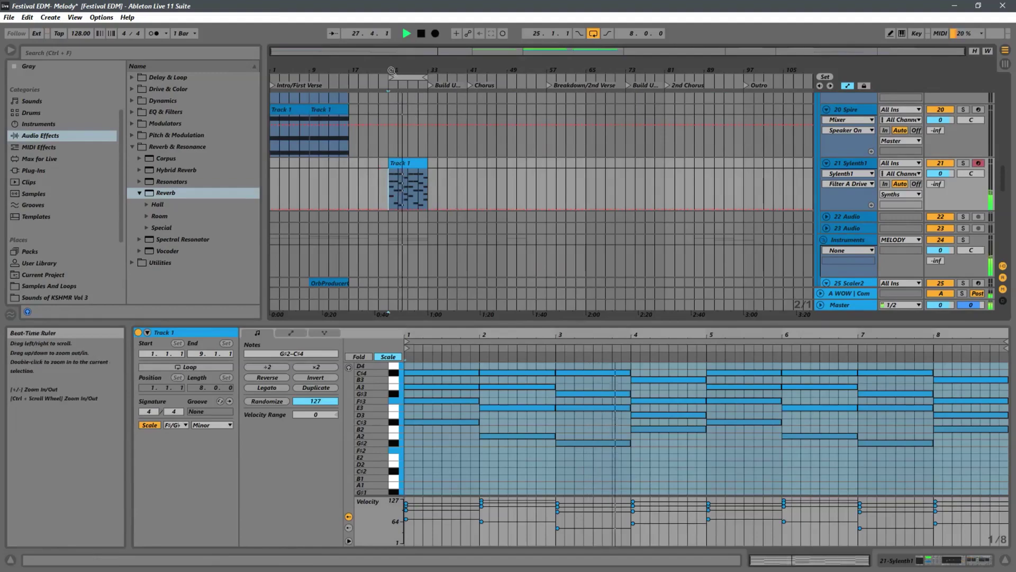
left_click_drag(400, 70, 401, 117)
left_click_drag(431, 151, 511, 158)
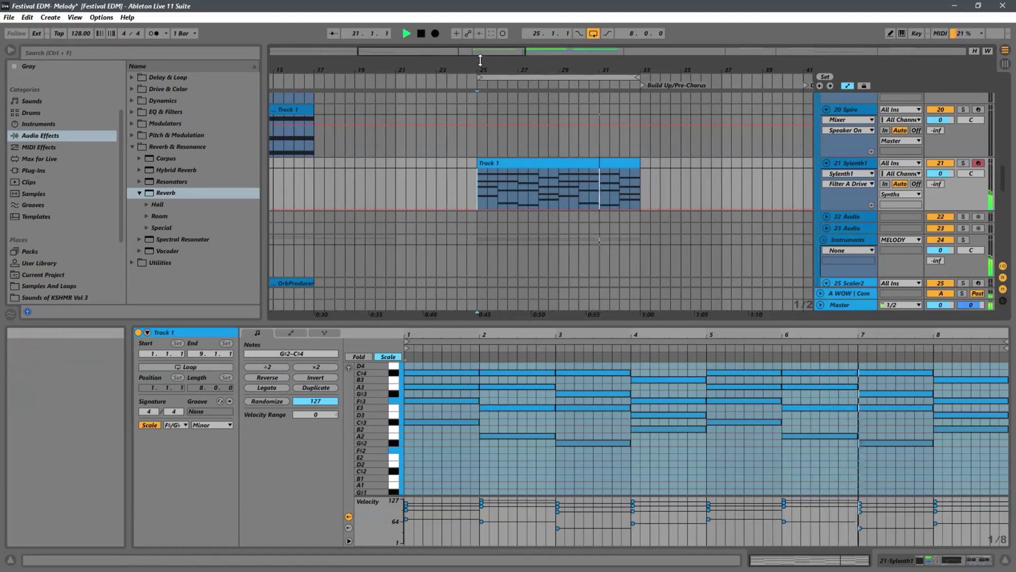
left_click(475, 193)
key("space")
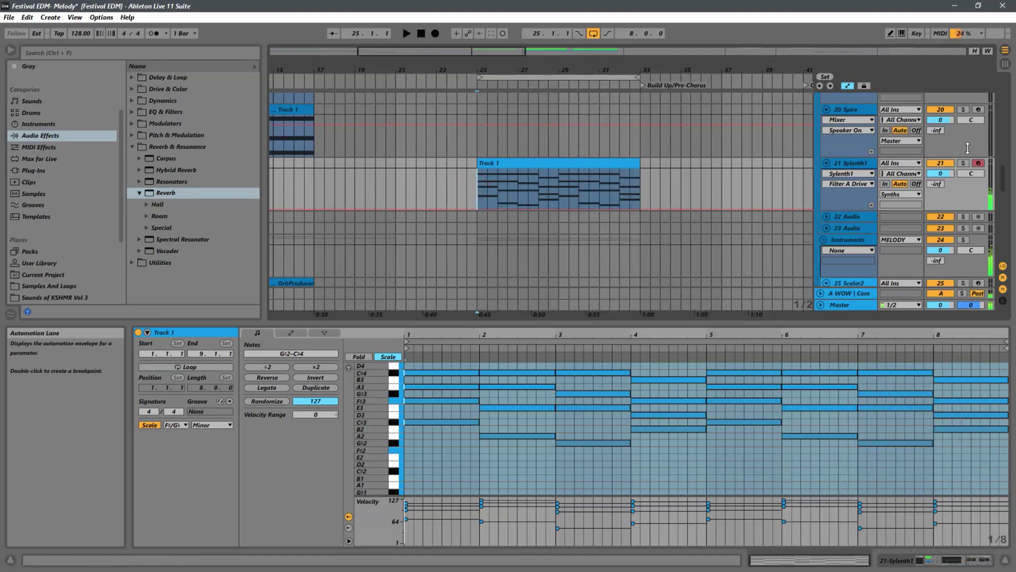
left_click(964, 164)
key("space")
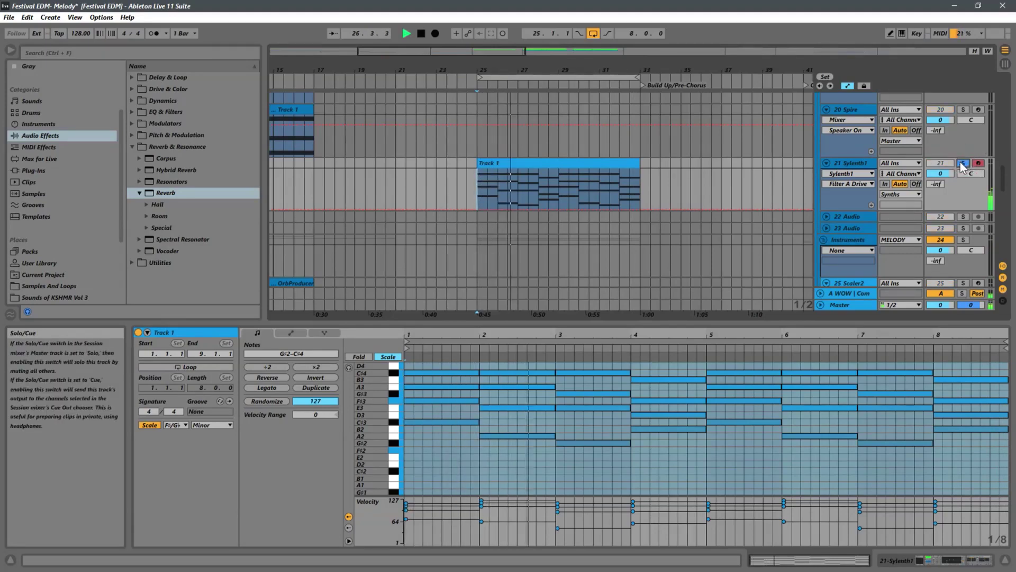
key("space")
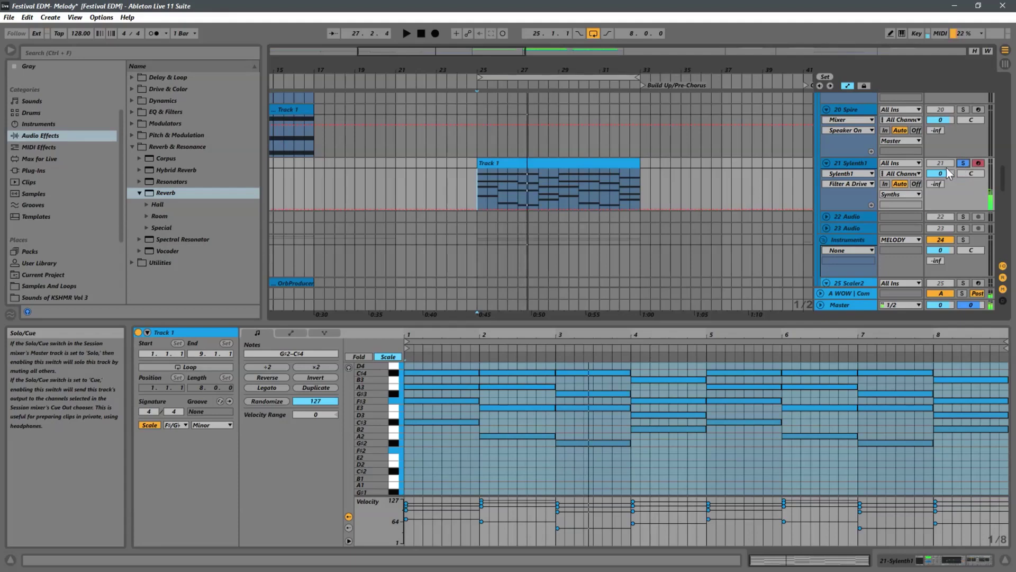
- Route the Sylenth1 track's output to Master and play it back soloed
left_click(894, 195)
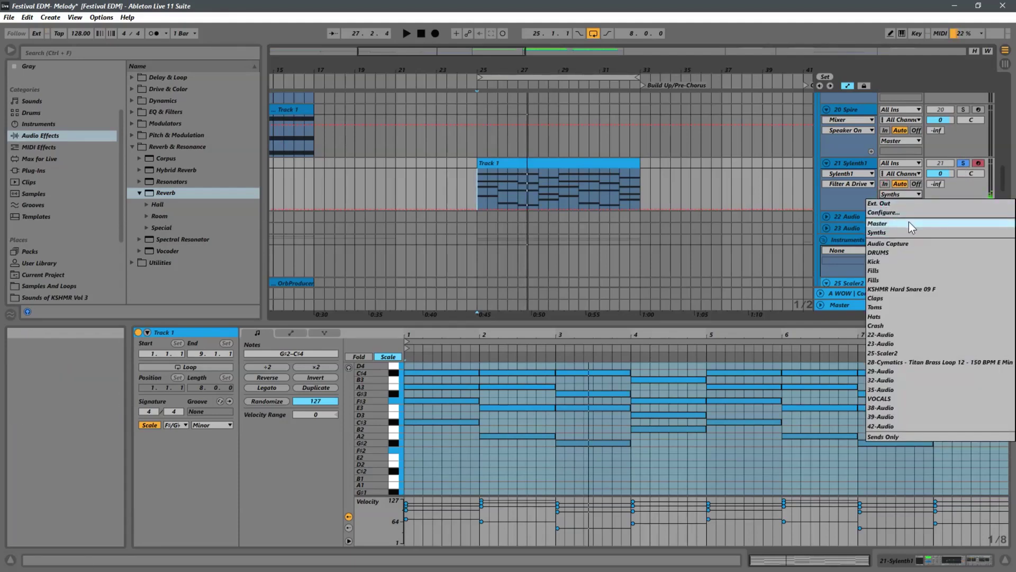
left_click(883, 229)
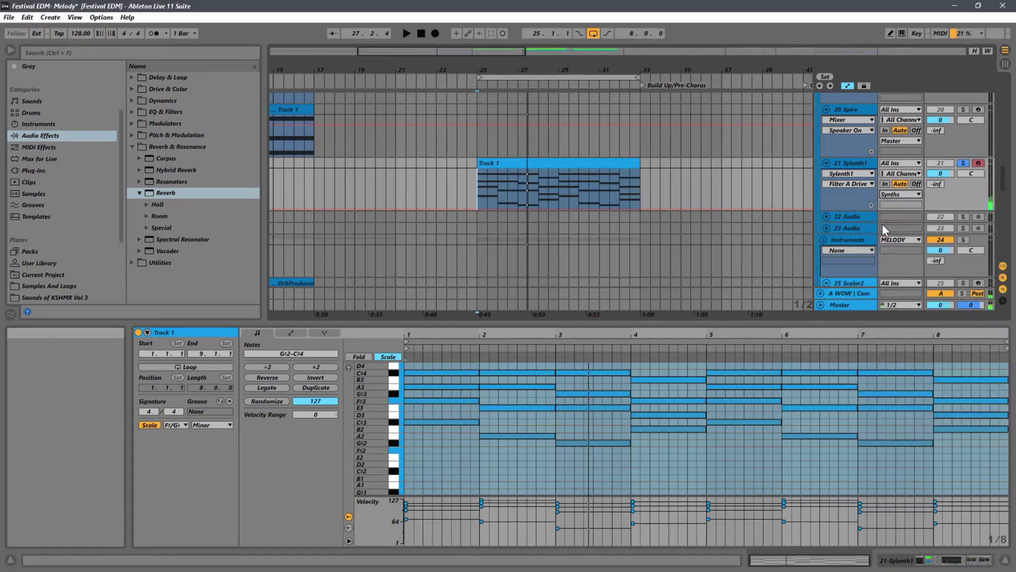
key("space")
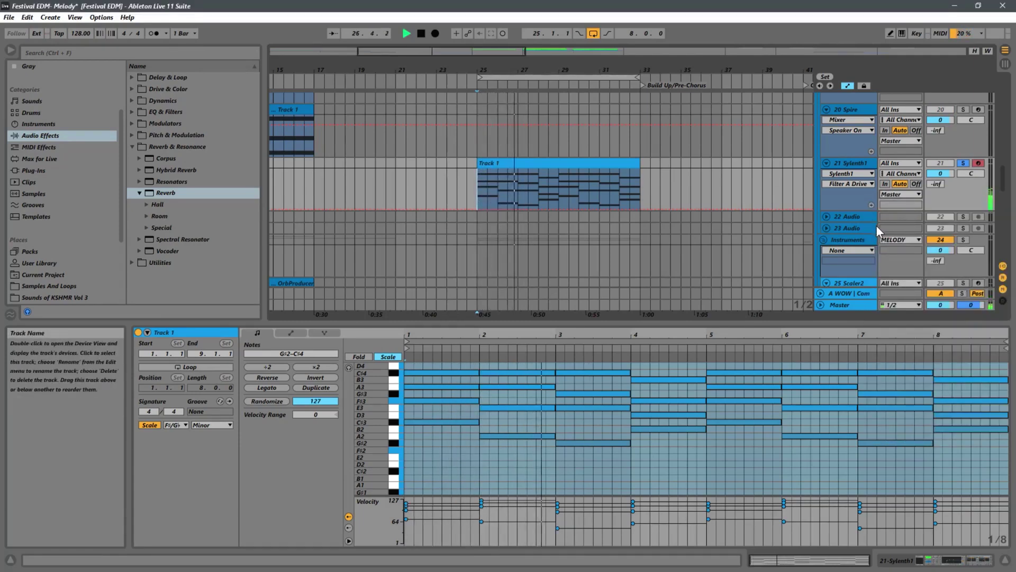
- Open the Sylenth1 plug-in on track 21 and load the preset 032: KEY MortalCoil
double_click(851, 164)
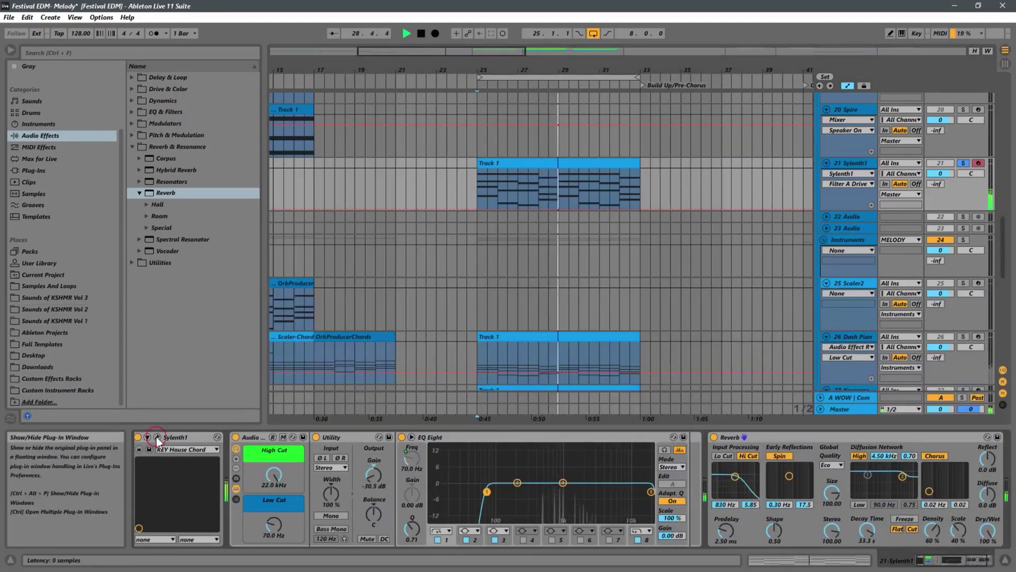
left_click(156, 437)
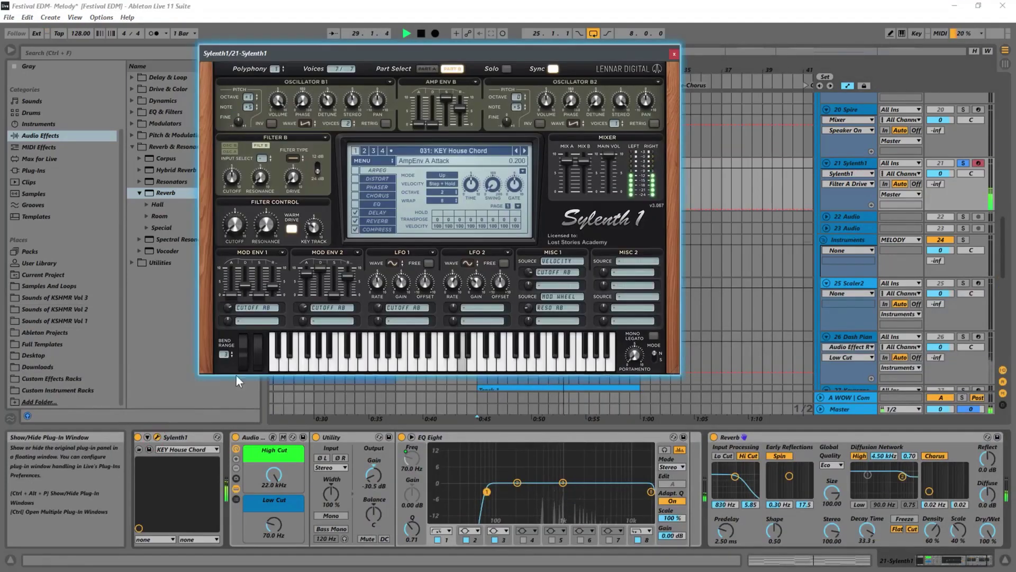
left_click(525, 151)
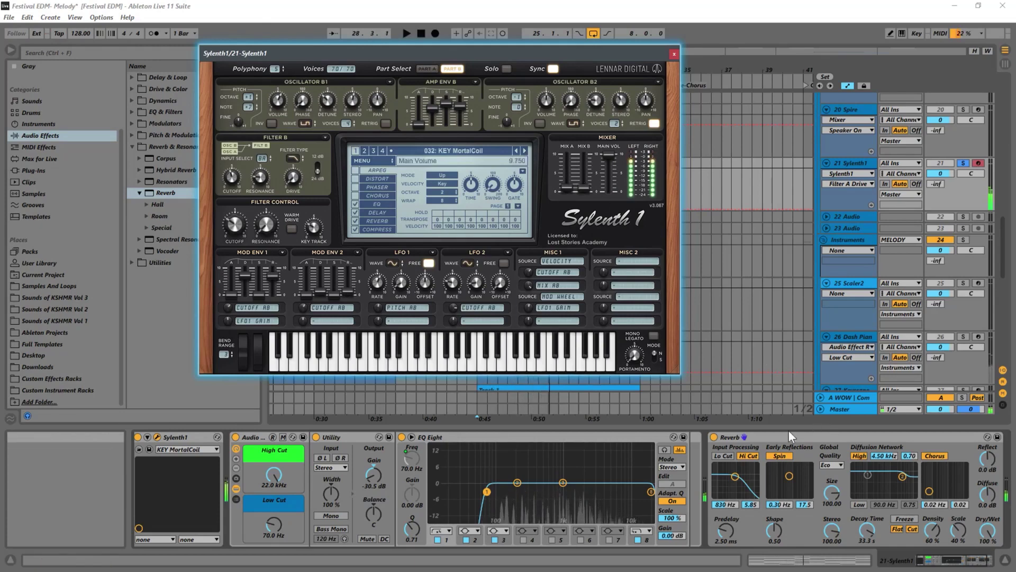
- Compare the MortalCoil sound with the Reverb device bypassed and re-enabled during soloed playback
left_click(720, 438)
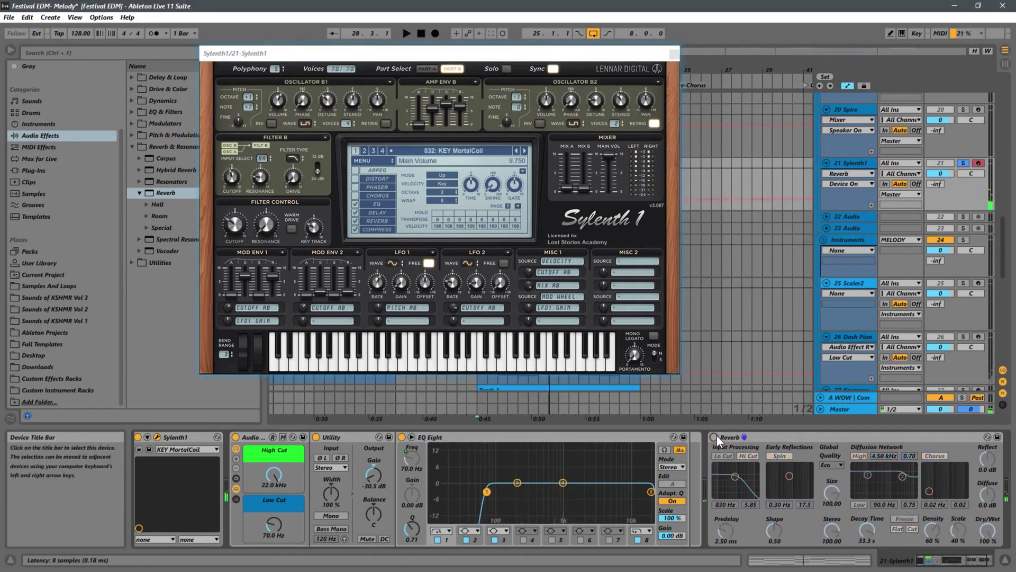
key("space")
left_click(716, 437)
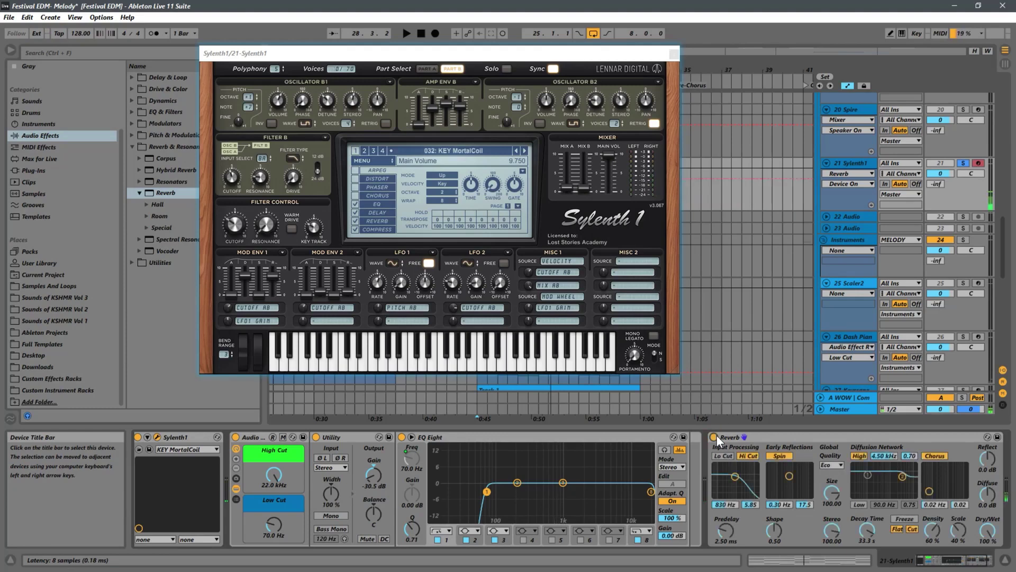
key("space")
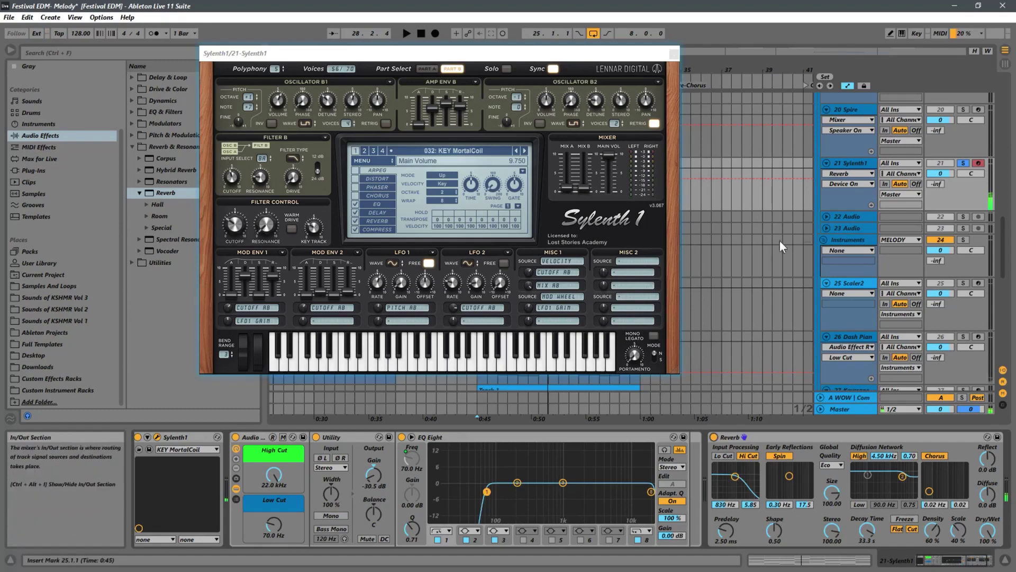
- Play the soloed clip and adjust Sylenth1's Filter B cutoff and Filter Control cutoff
left_click(471, 150)
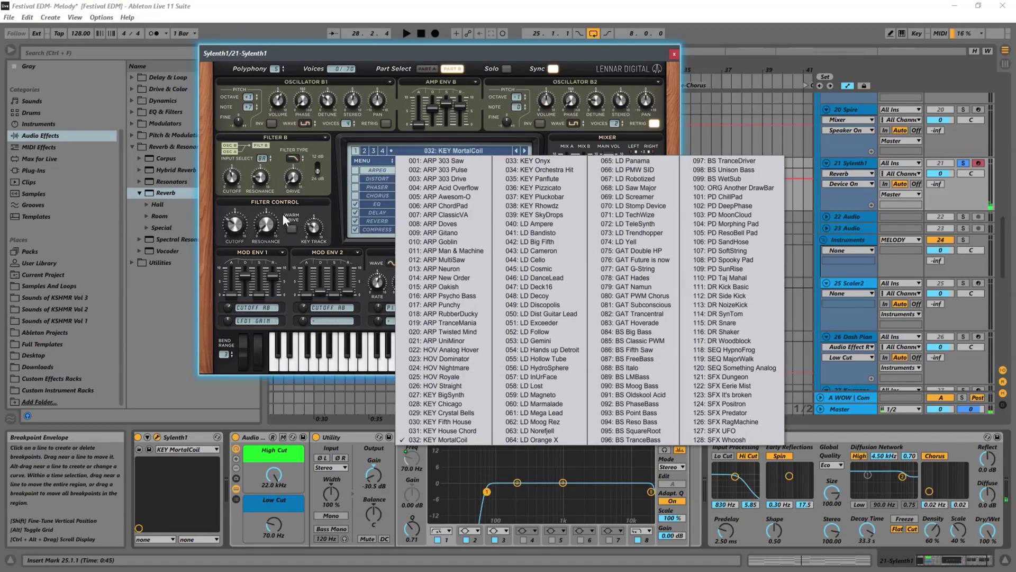
left_click(317, 207)
key("space")
left_click(232, 177)
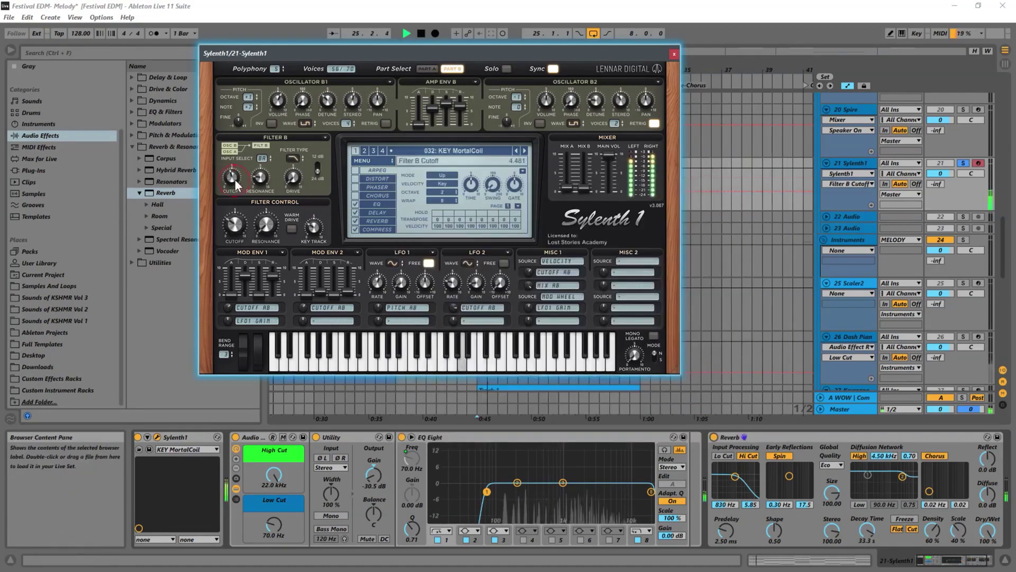
left_click(242, 224)
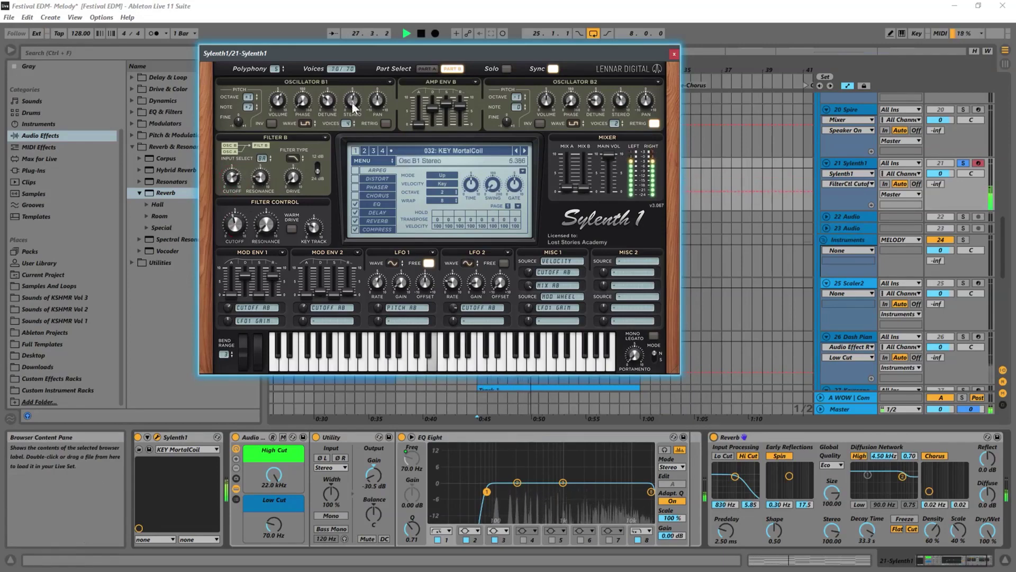
- Adjust oscillator B1's phase and oscillator B2's stereo, and raise oscillator B2's number of voices
left_click(306, 90)
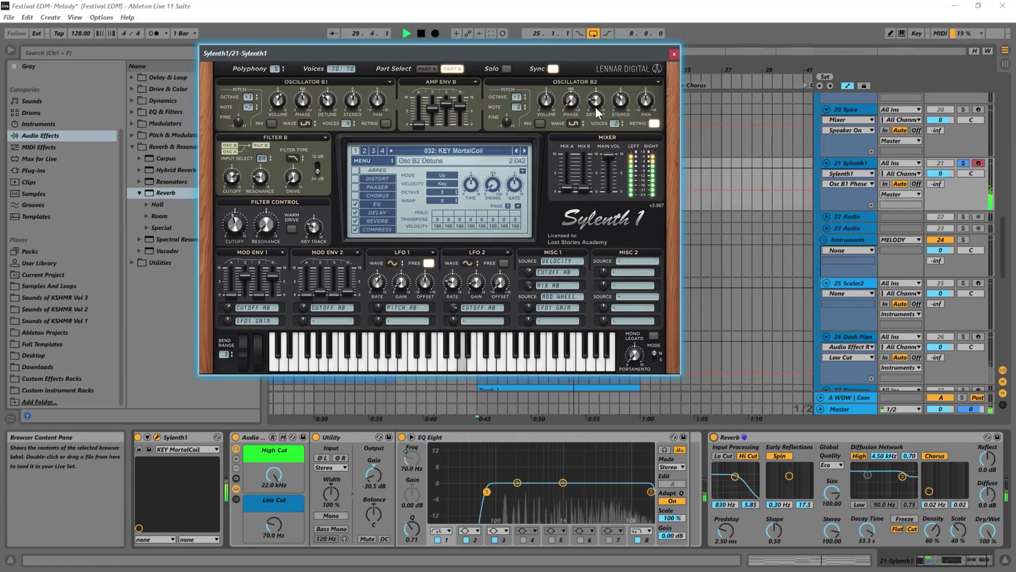
left_click(622, 104)
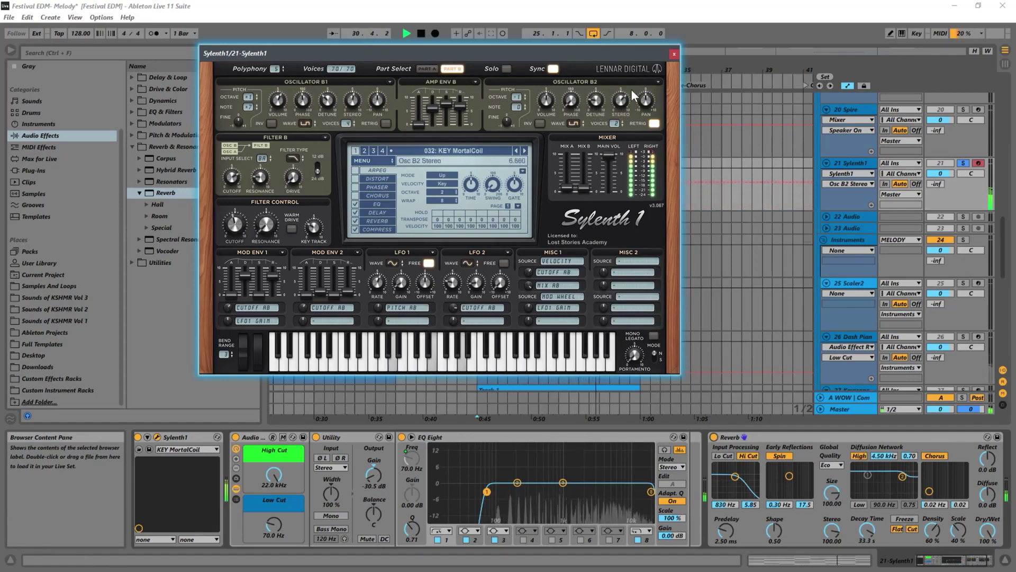
left_click_drag(616, 124, 641, 84)
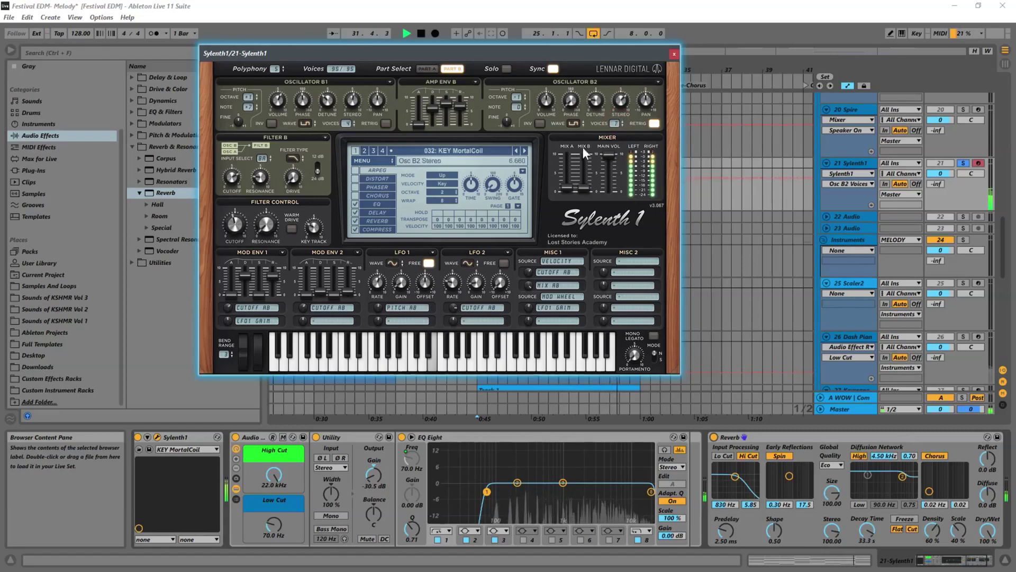
- Enable Sylenth1's Phaser and adjust its dry/wet, spread and LFO rate during playback
left_click(356, 186)
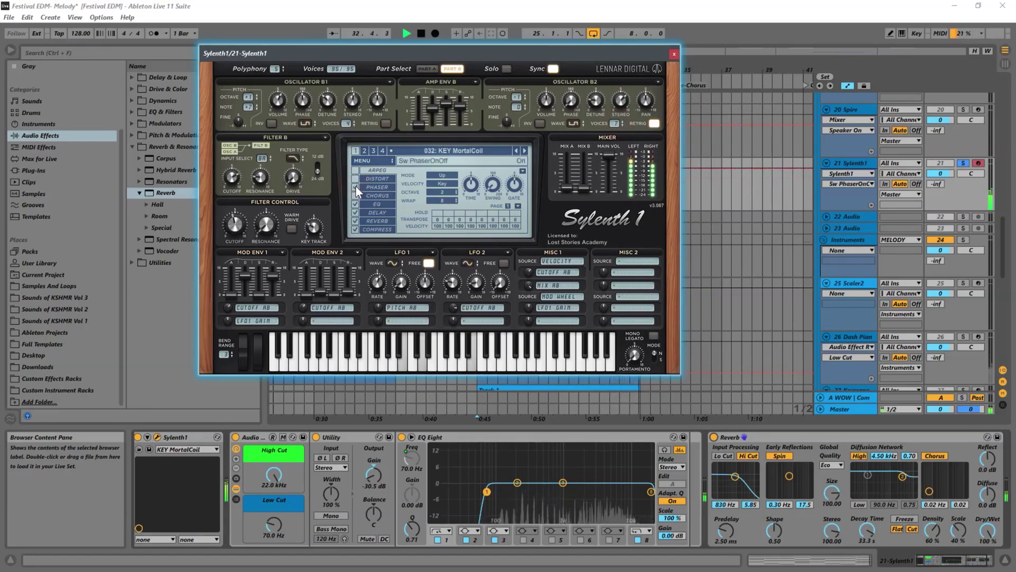
left_click(376, 187)
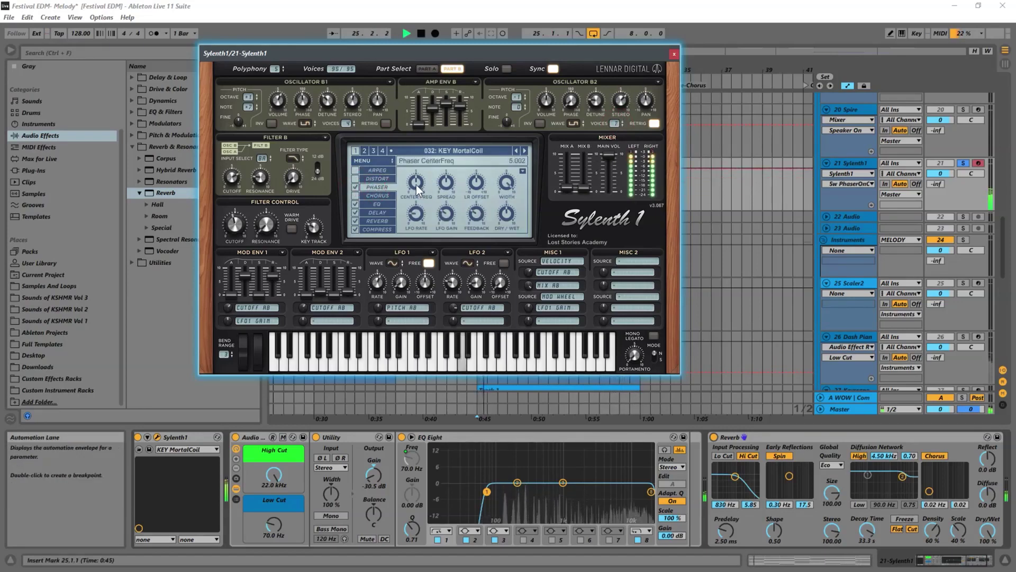
left_click(510, 215)
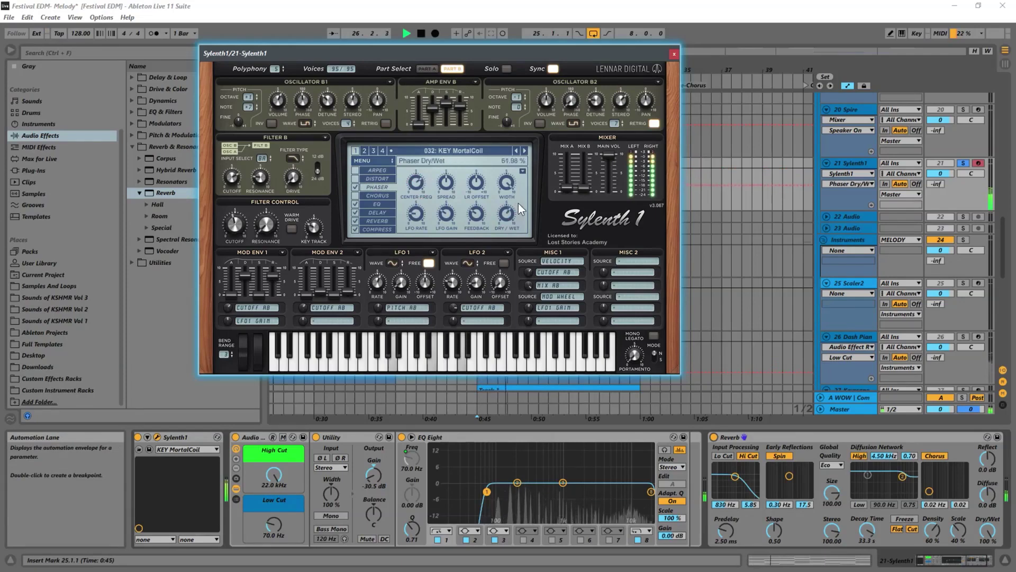
left_click_drag(518, 203, 533, 180)
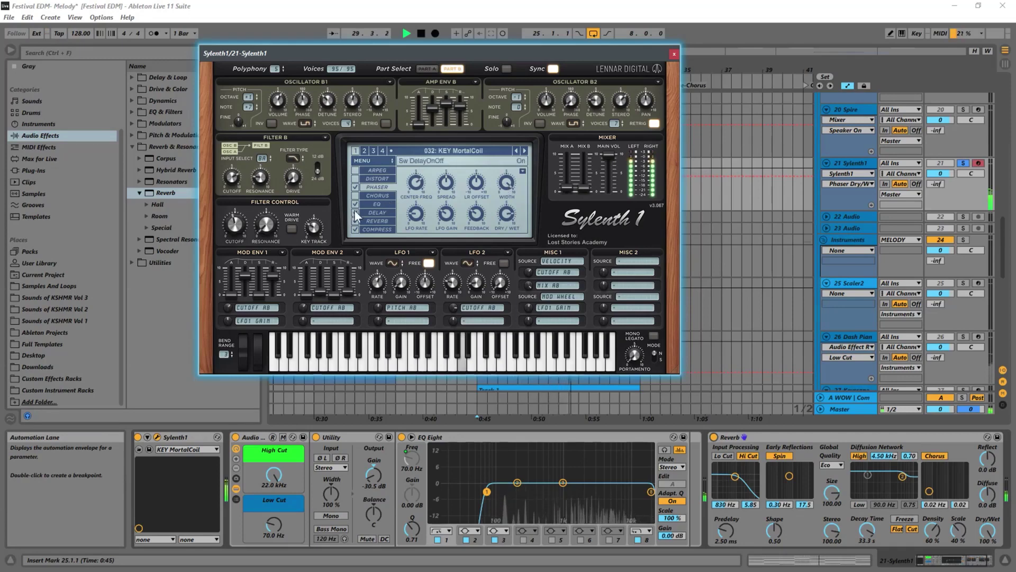
left_click_drag(448, 181, 459, 159)
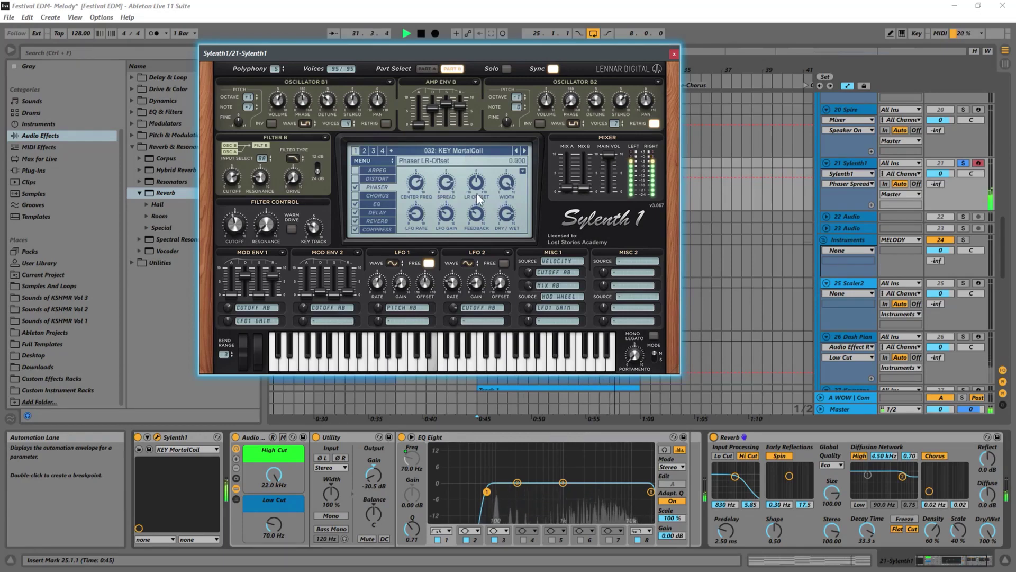
left_click(418, 216)
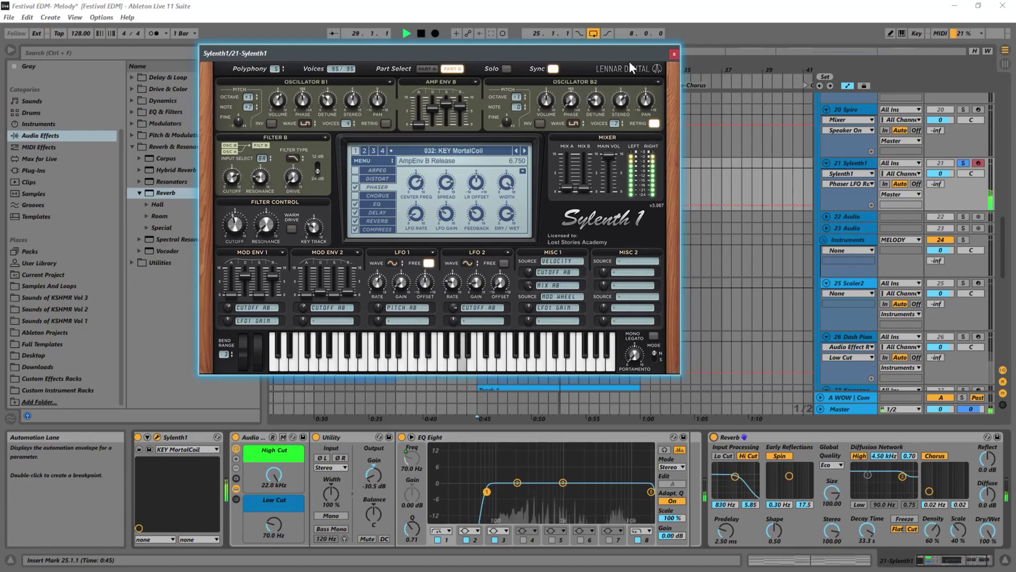
- Replay the edited Sylenth1 layer from bar 25 with the Reverb switched off, and switch the Reverb back on
key("space")
key("space")
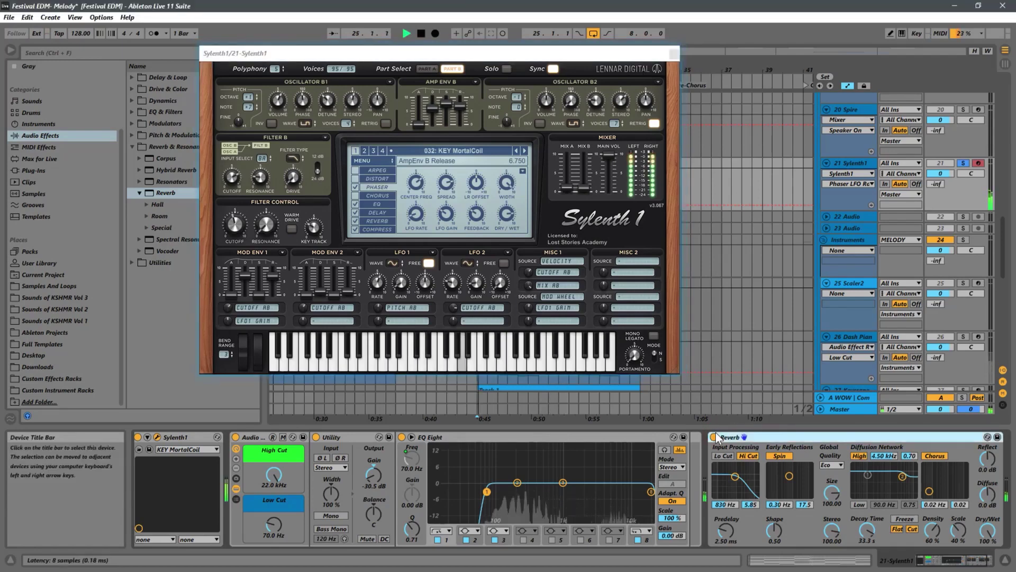
left_click(715, 437)
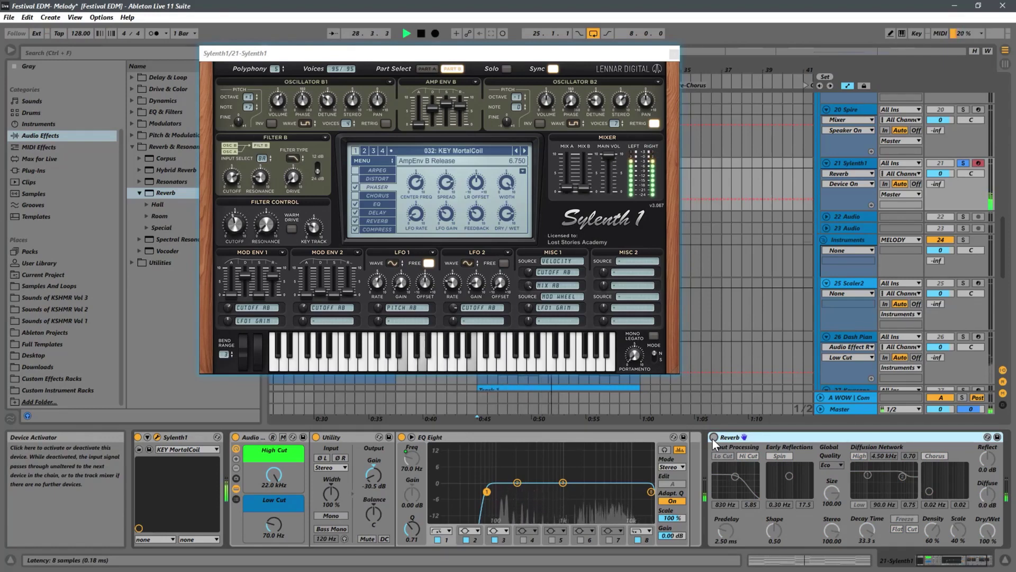
left_click(714, 438)
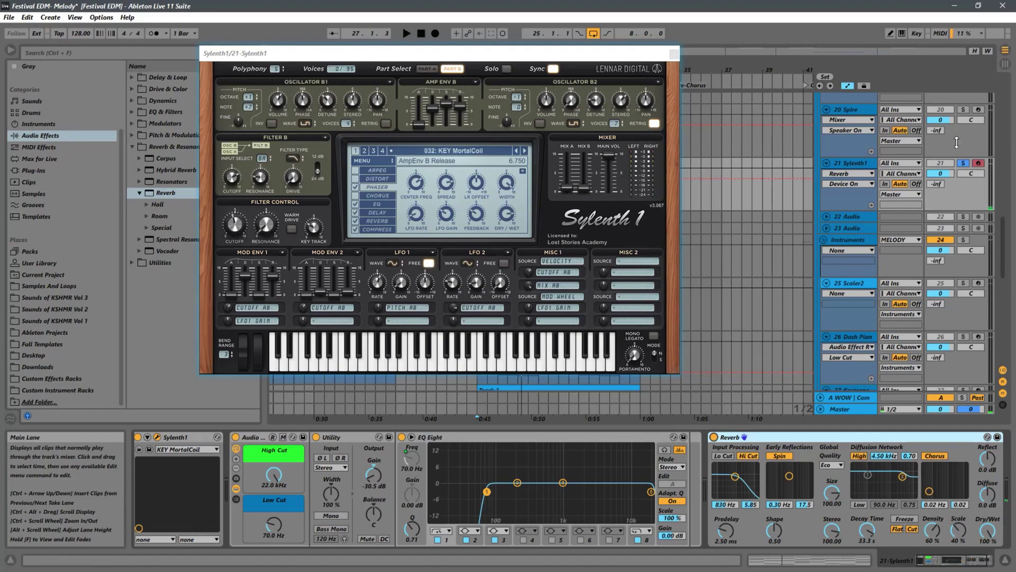
- Unsolo the Sylenth1 track, play it back together with the other tracks and close the plug-in window
left_click(964, 164)
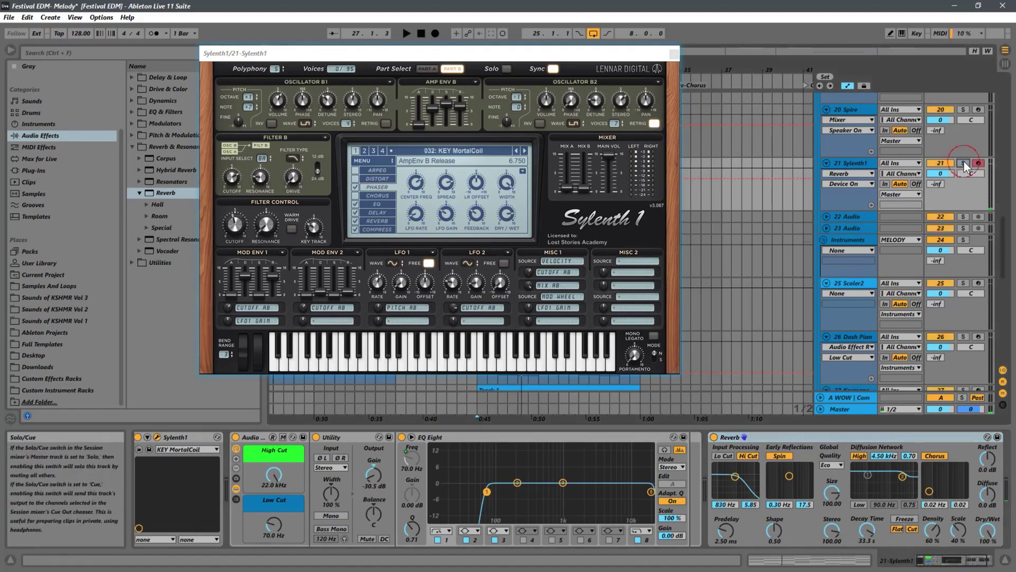
key("space")
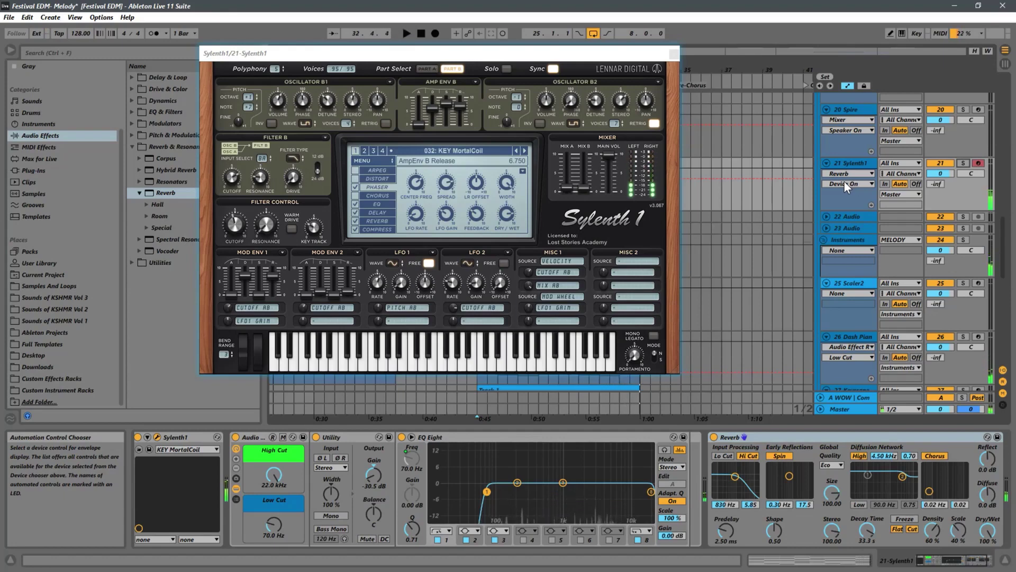
key("space")
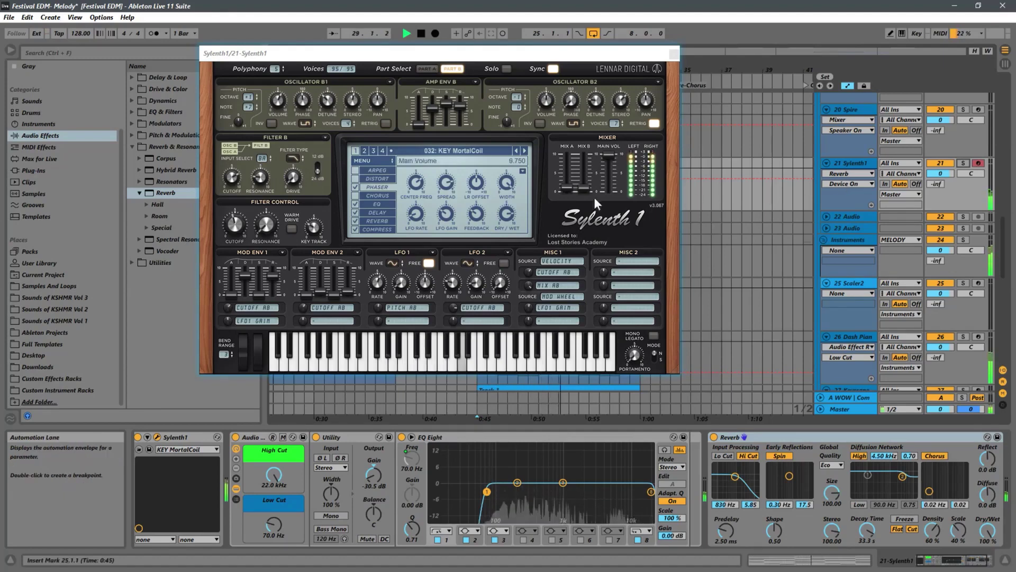
left_click(675, 55)
- Compare playback from the Chorus locator at bar 41 with playback of the chord section at bar 25
left_click_drag(705, 79, 542, 24)
scroll(666, 258, "up", 5)
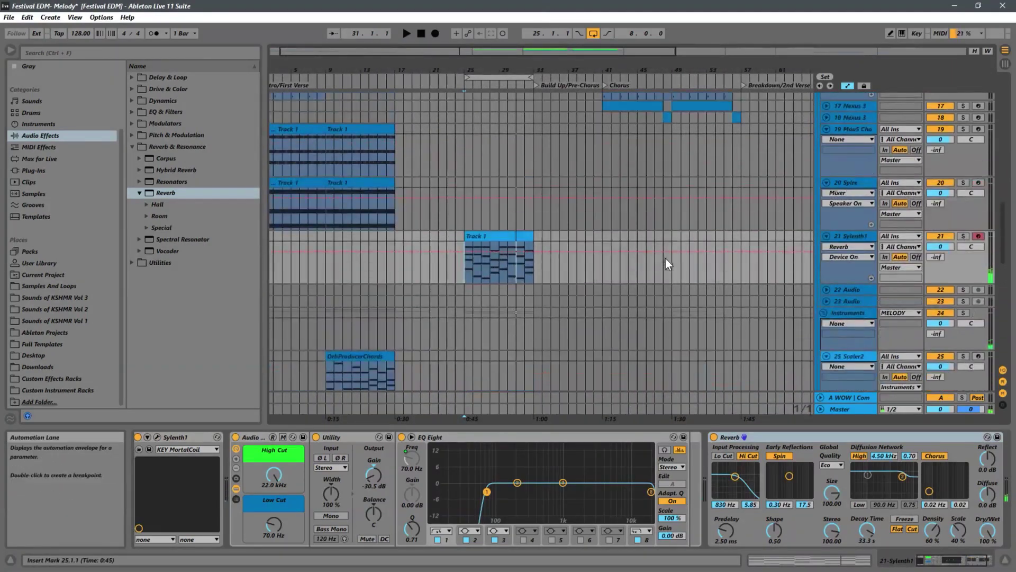
scroll(662, 255, "down", 5)
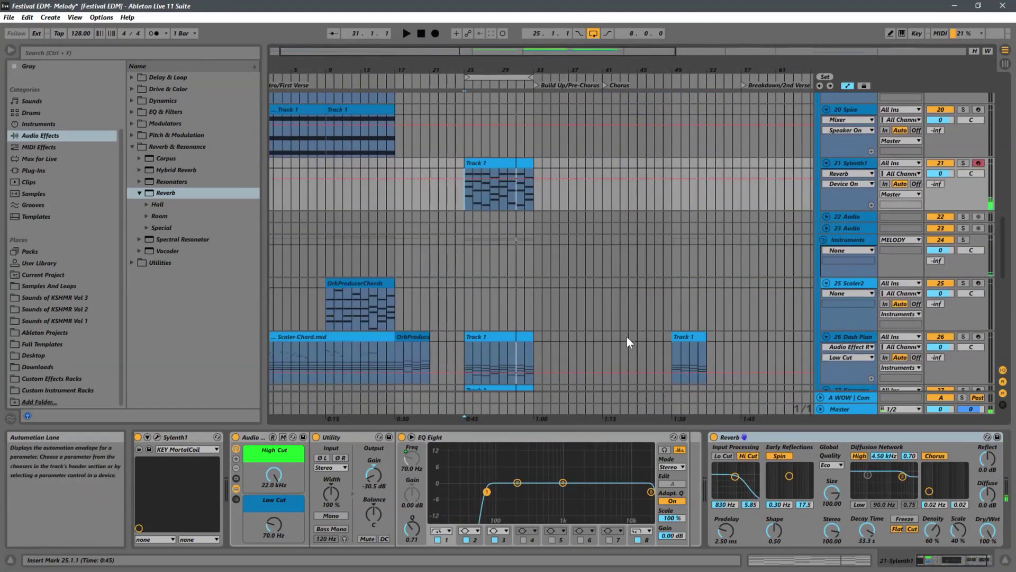
left_click(610, 362)
key("space")
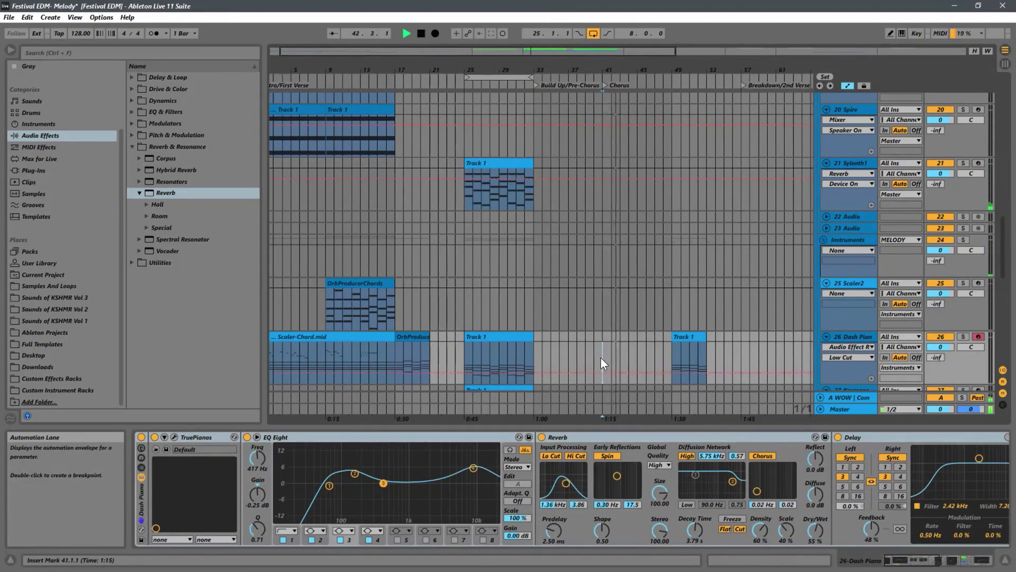
left_click(464, 354)
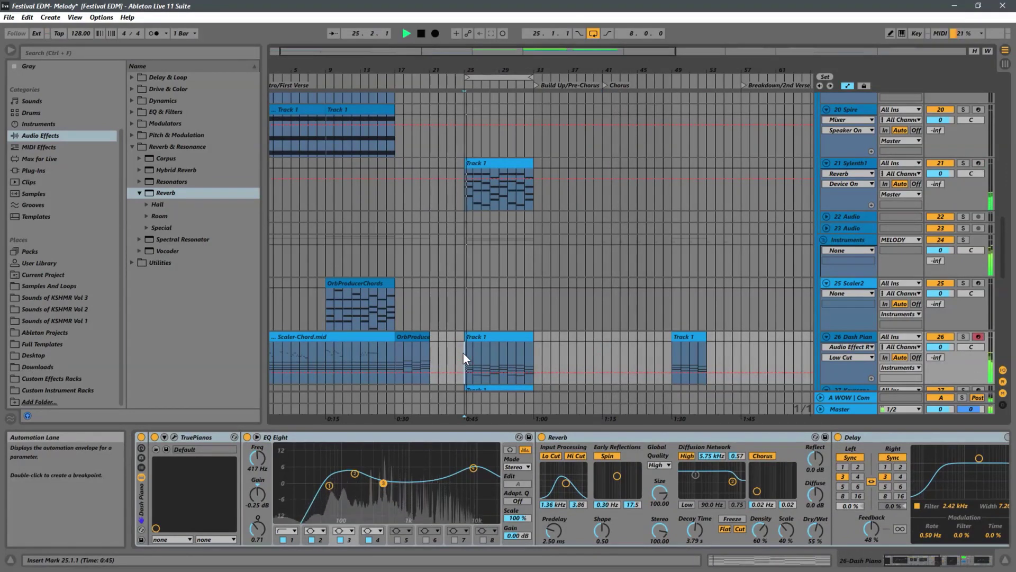
left_click(602, 352)
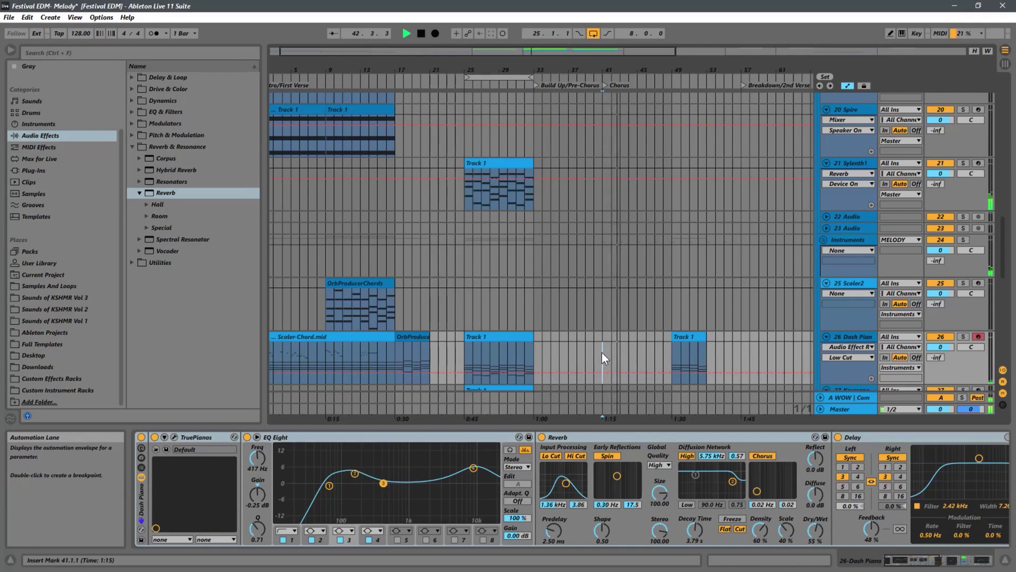
left_click(462, 354)
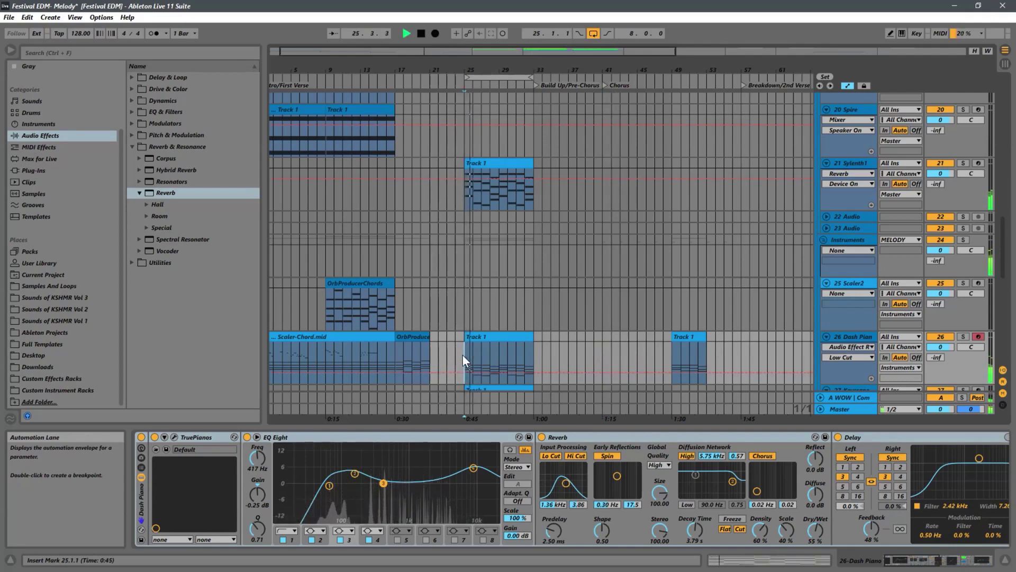
key("space")
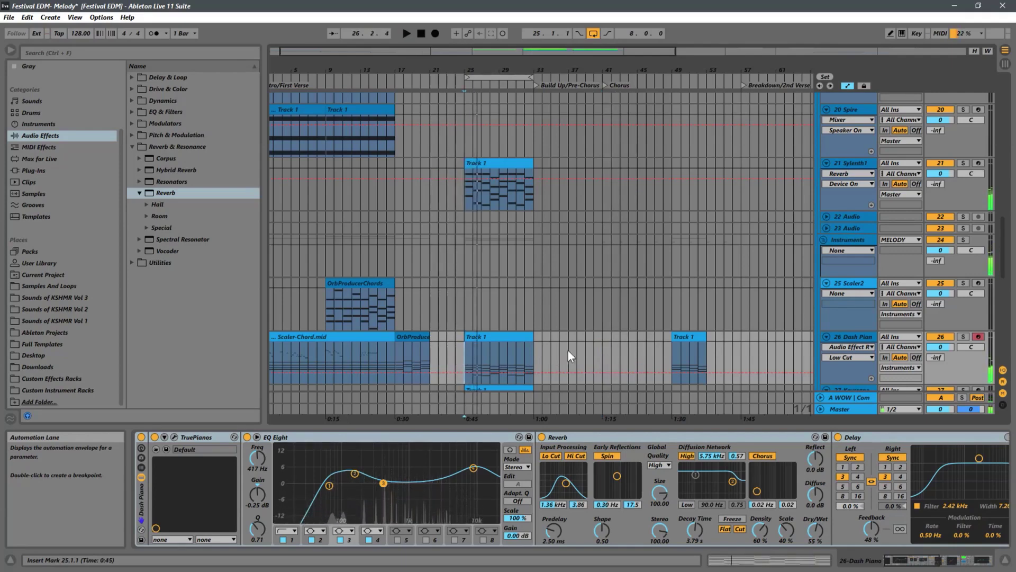
- Lower the Utility gain on the Dash Piano track to about -22 dB and play the chord section from bar 25
scroll(570, 350, "down", 3)
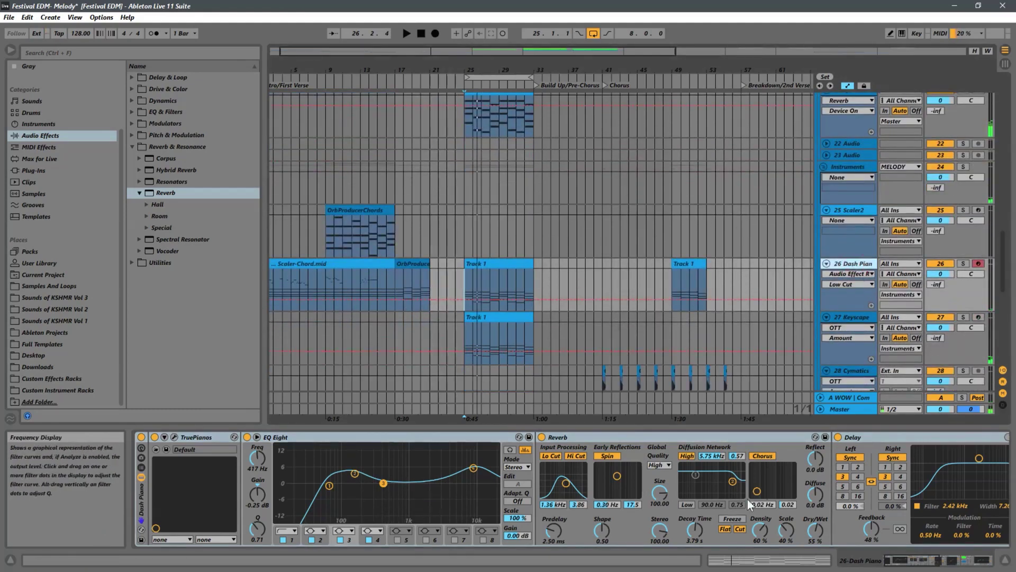
scroll(741, 500, "right", 5)
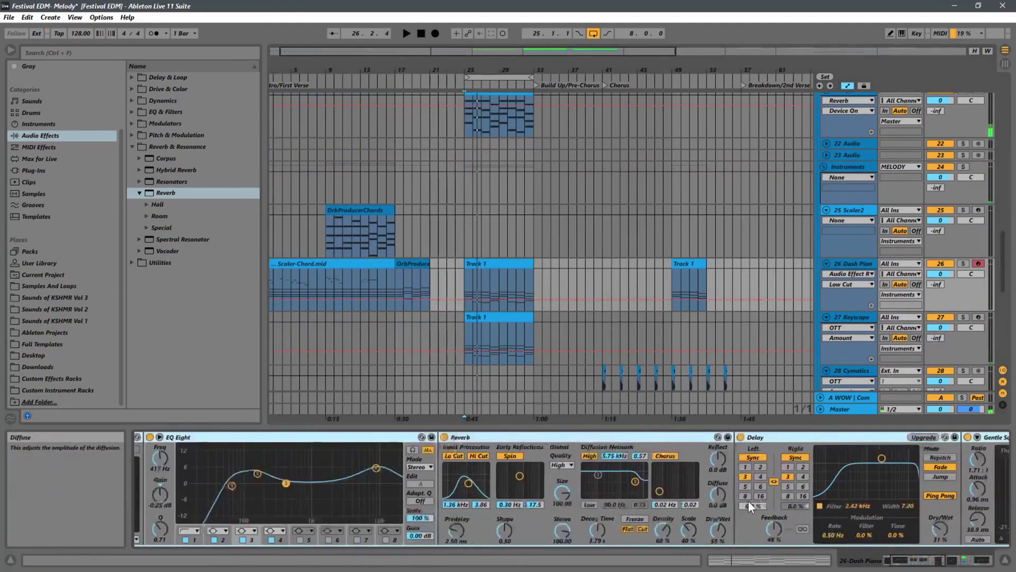
scroll(756, 501, "right", 4)
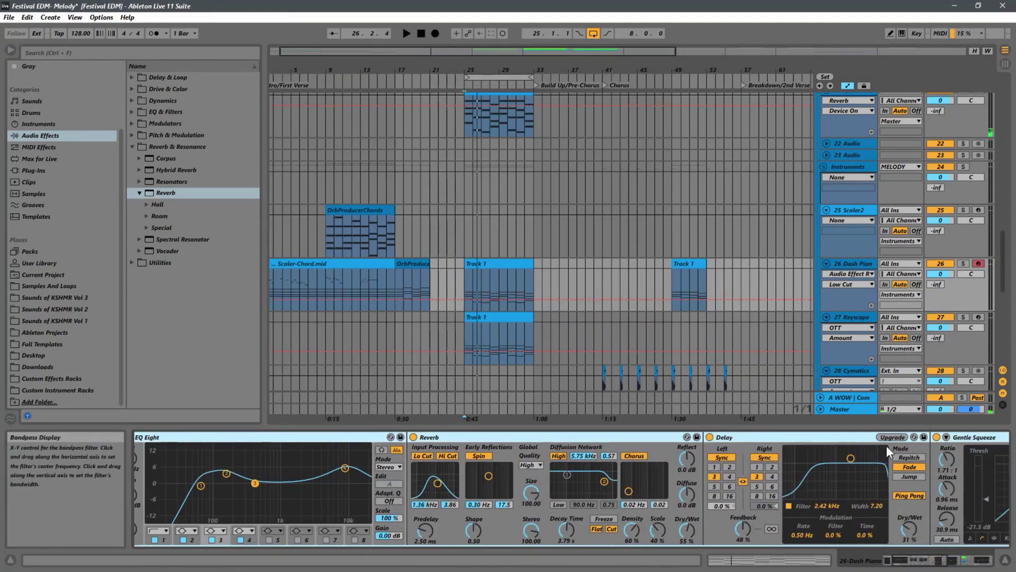
scroll(722, 464, "right", 10)
scroll(725, 463, "right", 20)
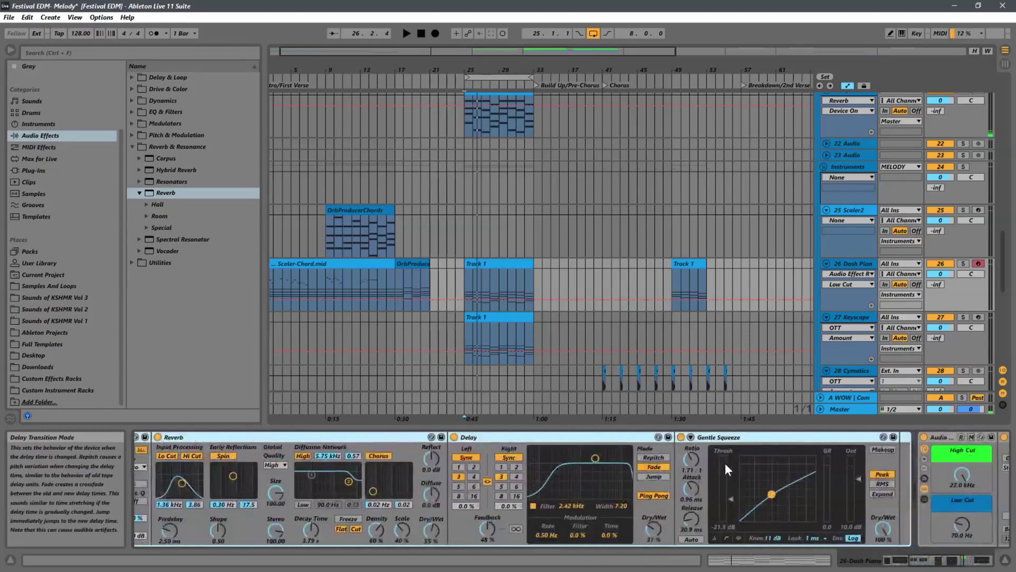
scroll(729, 466, "right", 6)
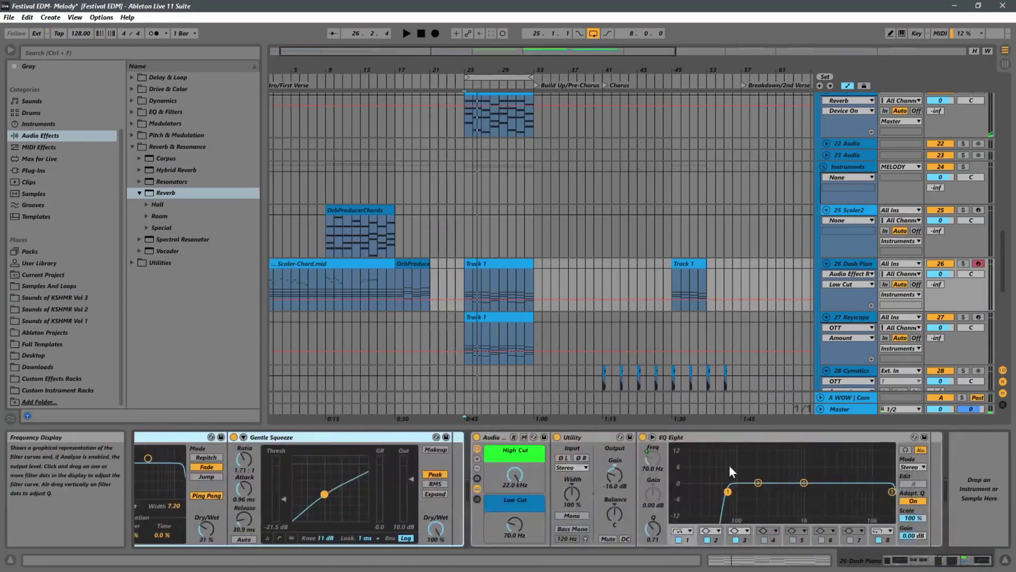
left_click(613, 476)
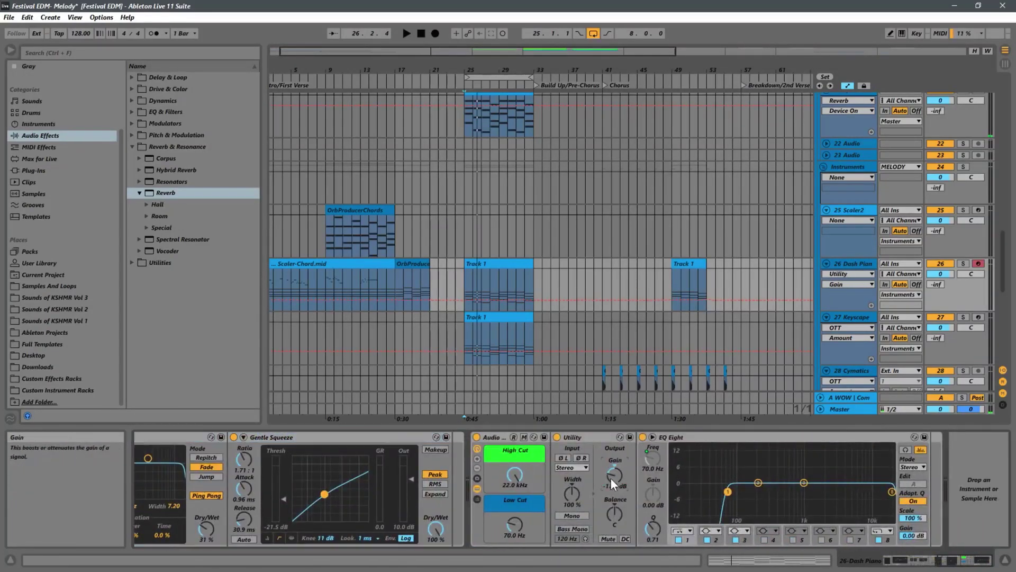
key("space")
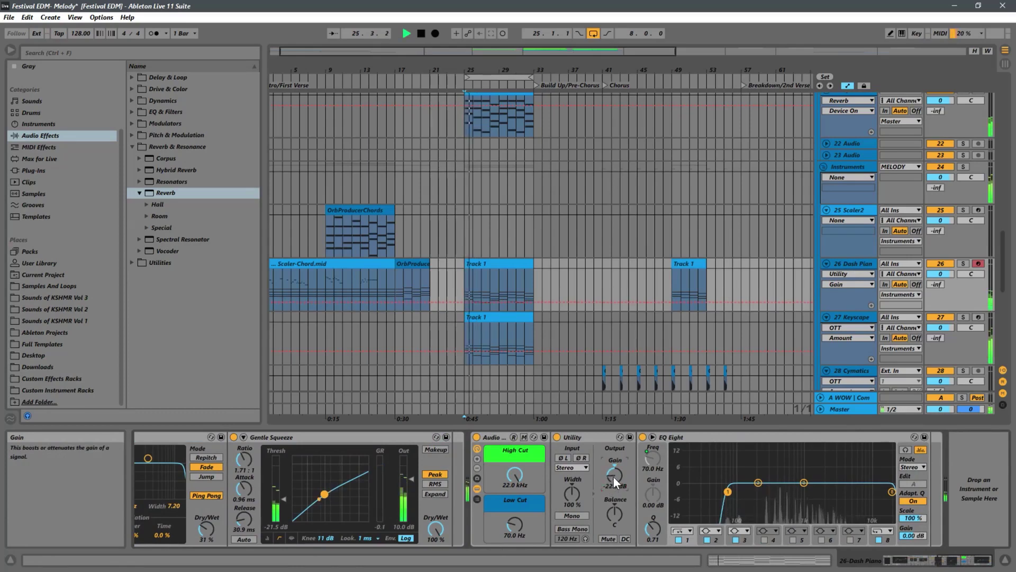
- Set the Utility gain on the Keyscape track to -20.2 dB during playback
left_click(569, 345)
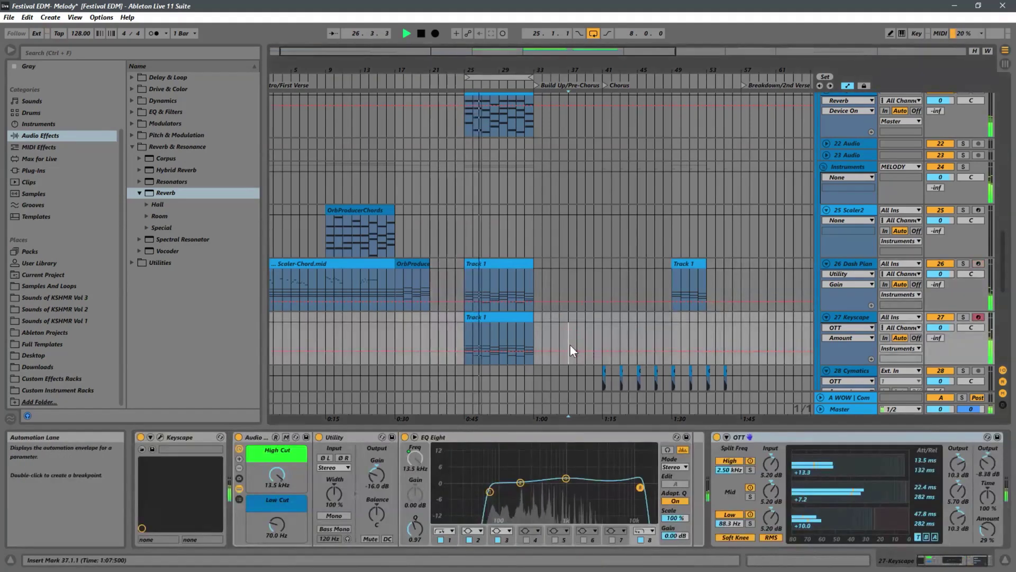
left_click(375, 478)
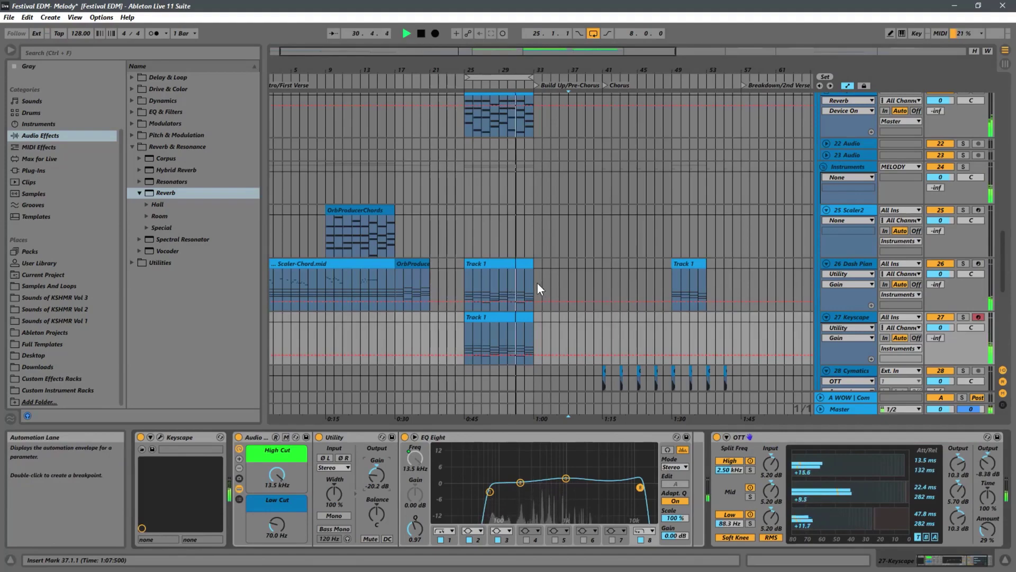
scroll(572, 272, "up", 3)
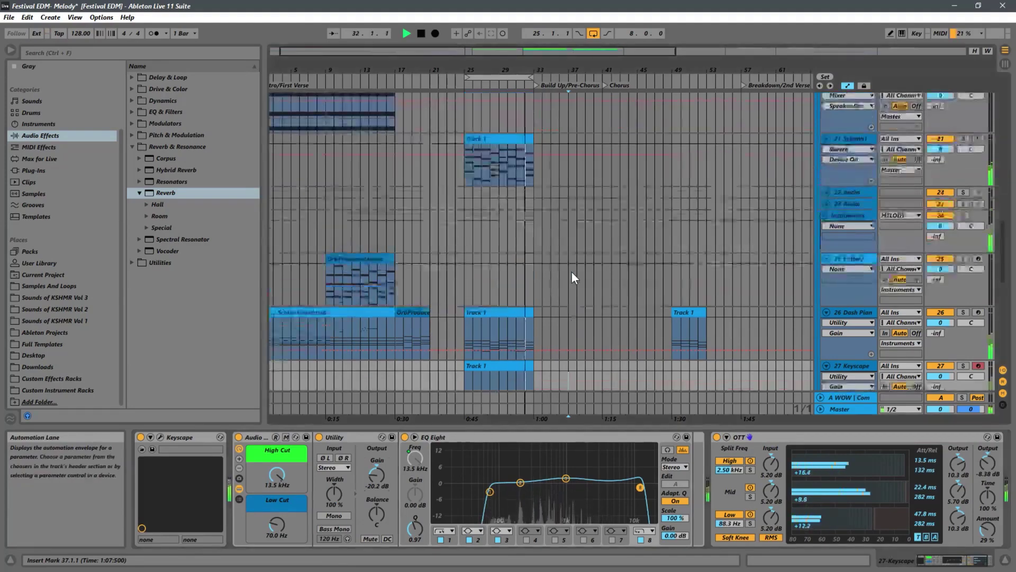
scroll(561, 275, "down", 4)
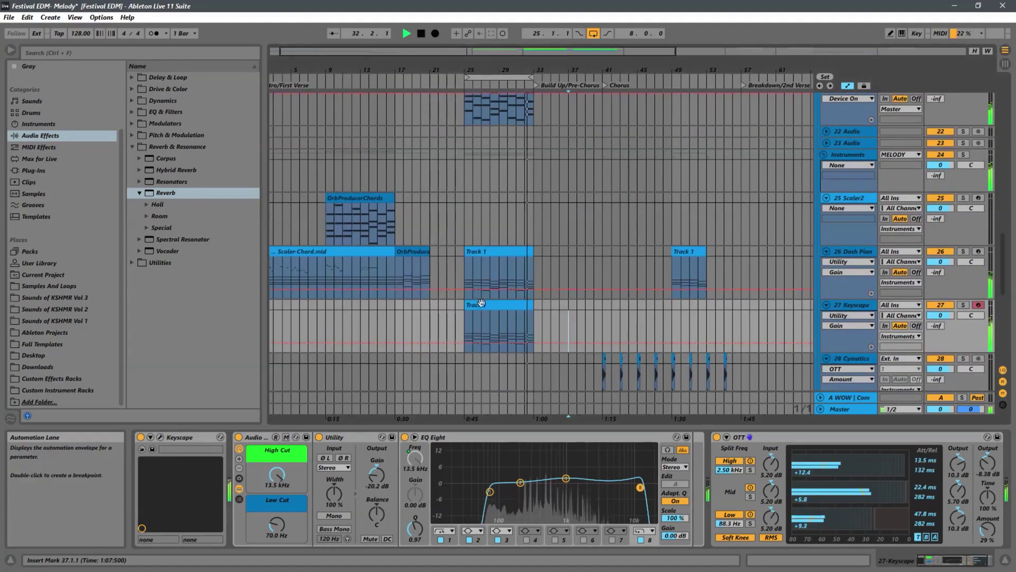
- Place the insert marker at bar 25 on the Keyscape and Sylenth1 tracks, and solo Sylenth1 to hear it alone
left_click(448, 322)
left_click(454, 322)
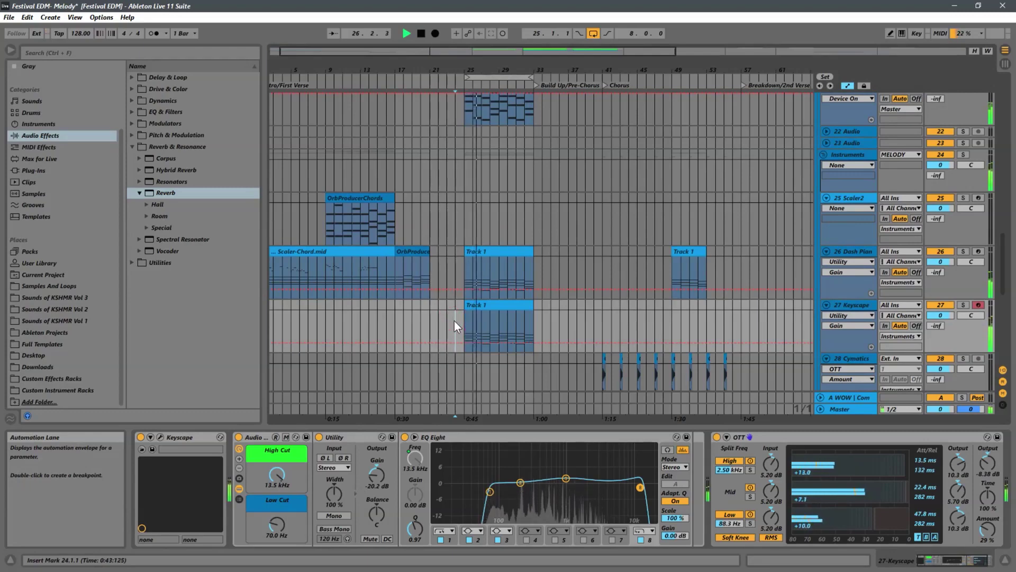
left_click(461, 320)
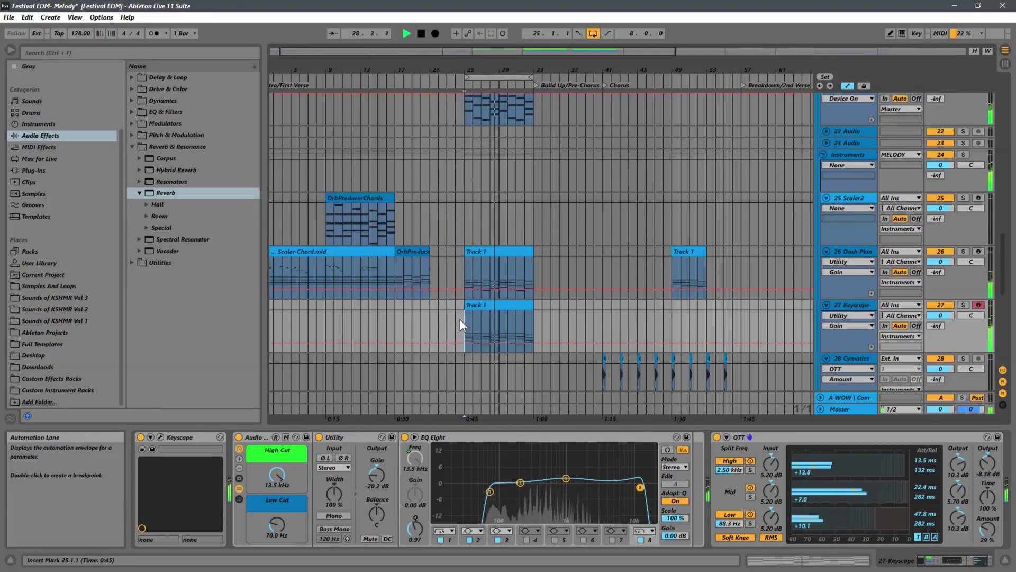
scroll(459, 319, "up", 5)
left_click(462, 249)
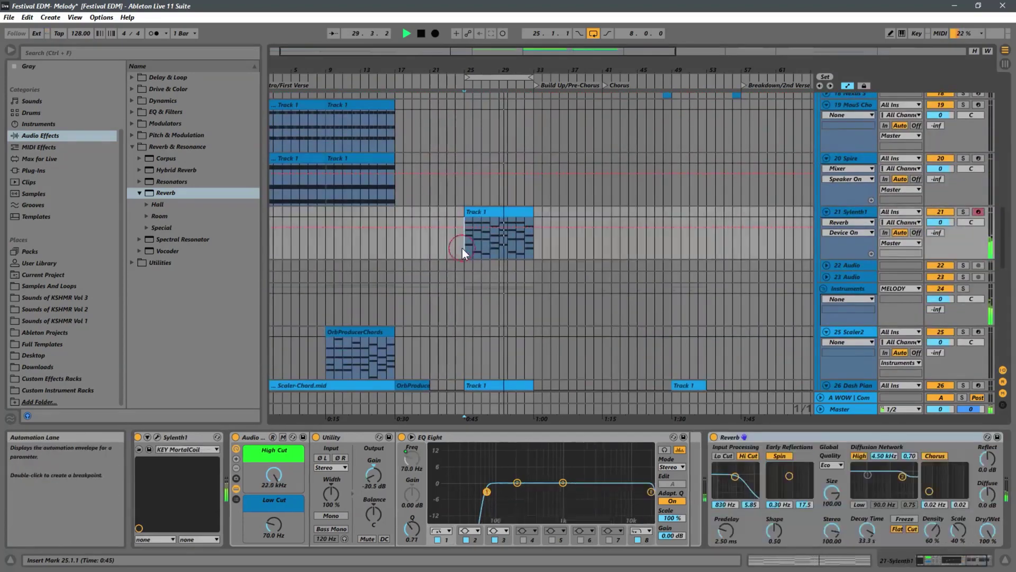
left_click(963, 212)
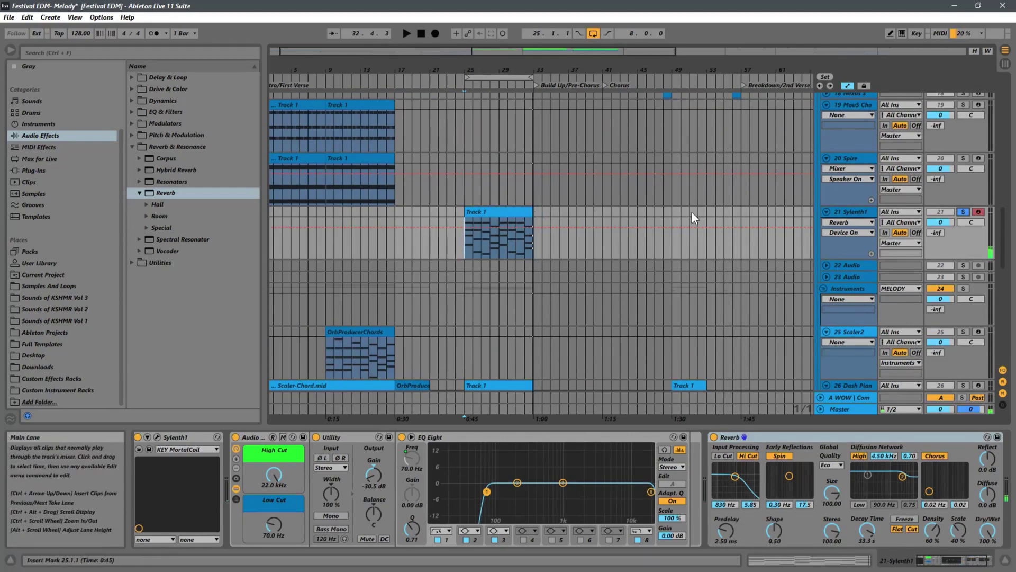
- Mark the empty span from bar 17 to bar 25 on the Sylenth1 track and place the insert marker at bar 17
scroll(507, 197, "down", 4)
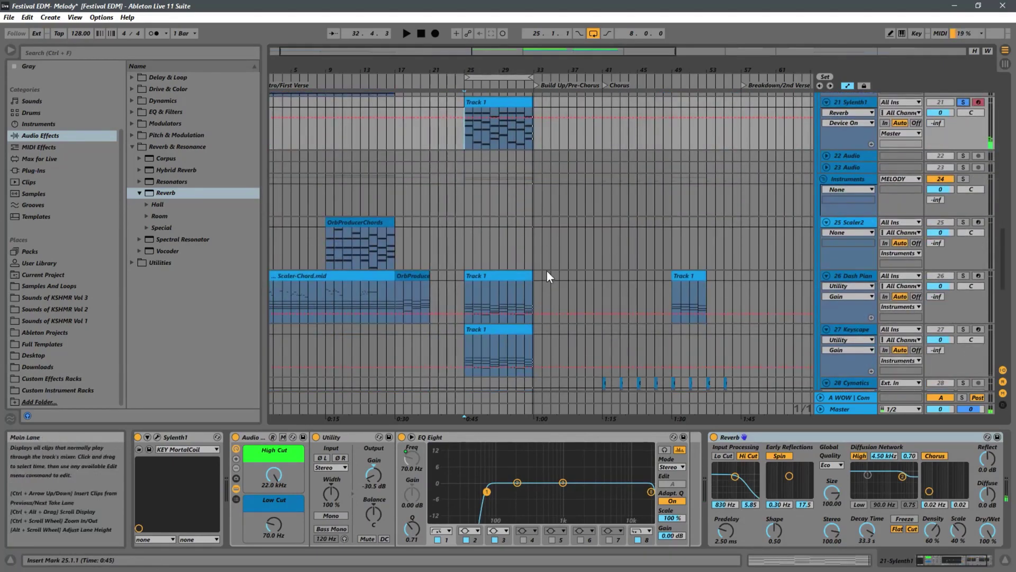
scroll(547, 271, "up", 3)
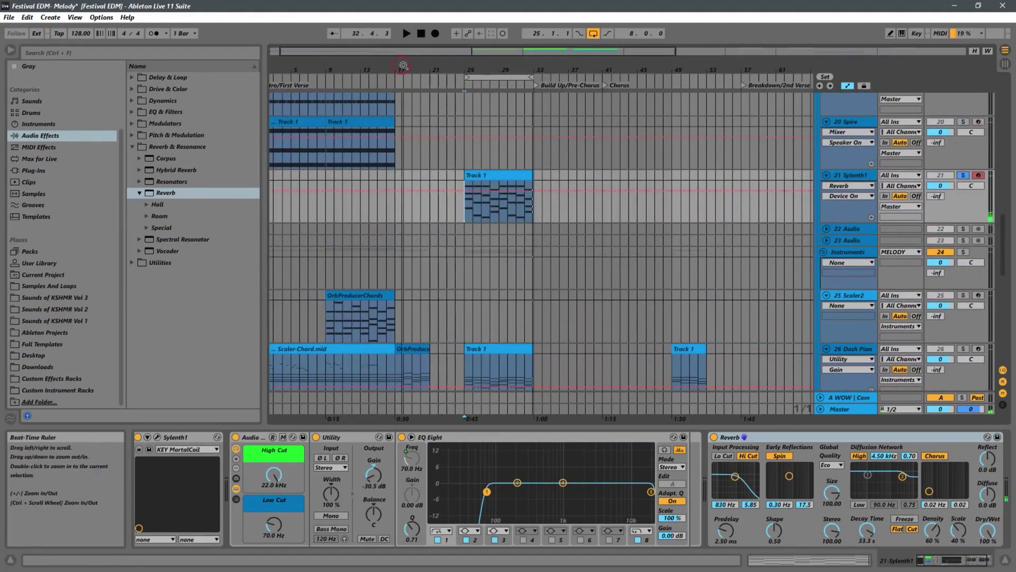
left_click_drag(465, 68, 478, 68)
scroll(483, 200, "up", 4)
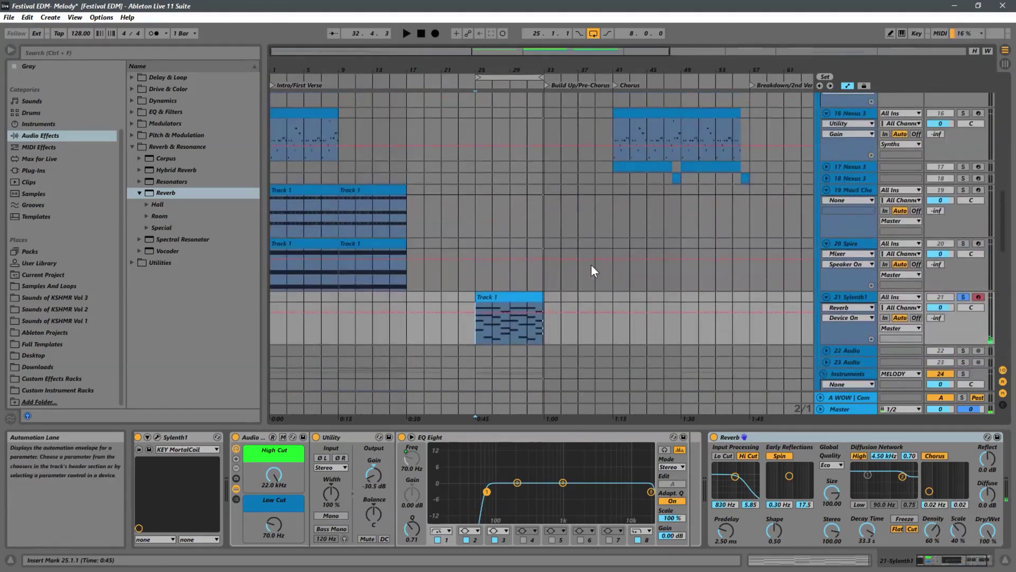
scroll(588, 265, "down", 4)
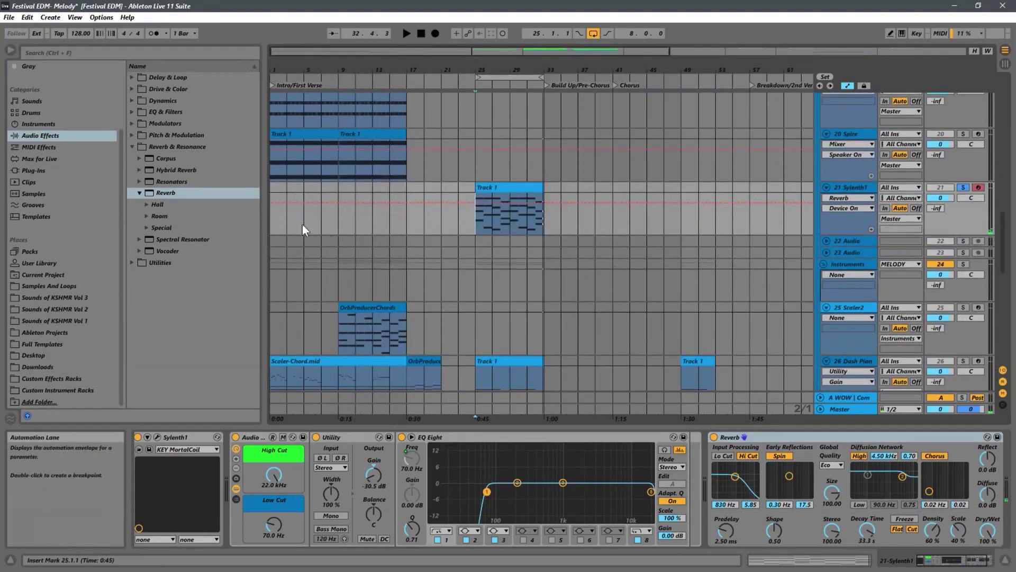
left_click_drag(275, 218, 468, 217)
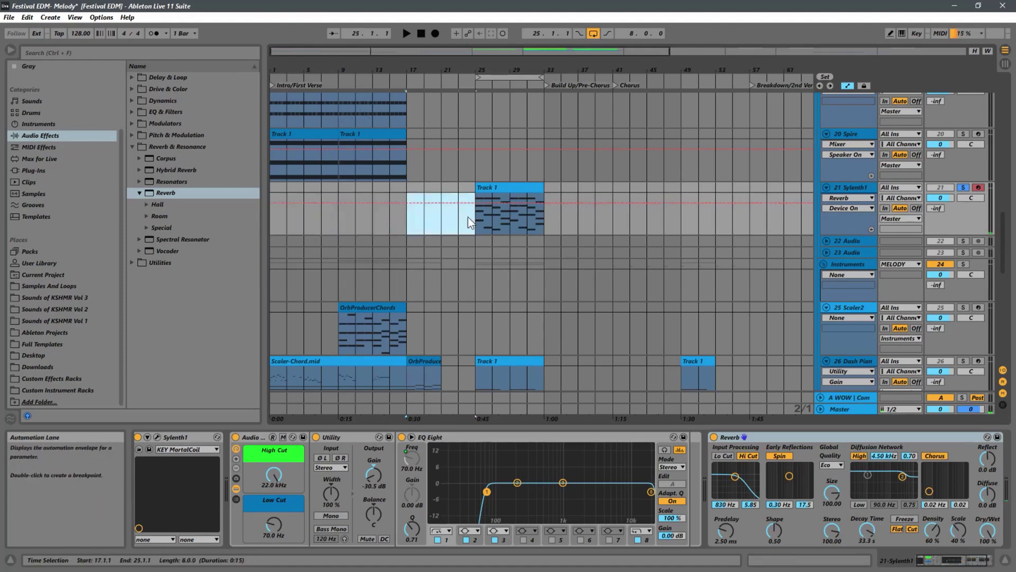
left_click(406, 229)
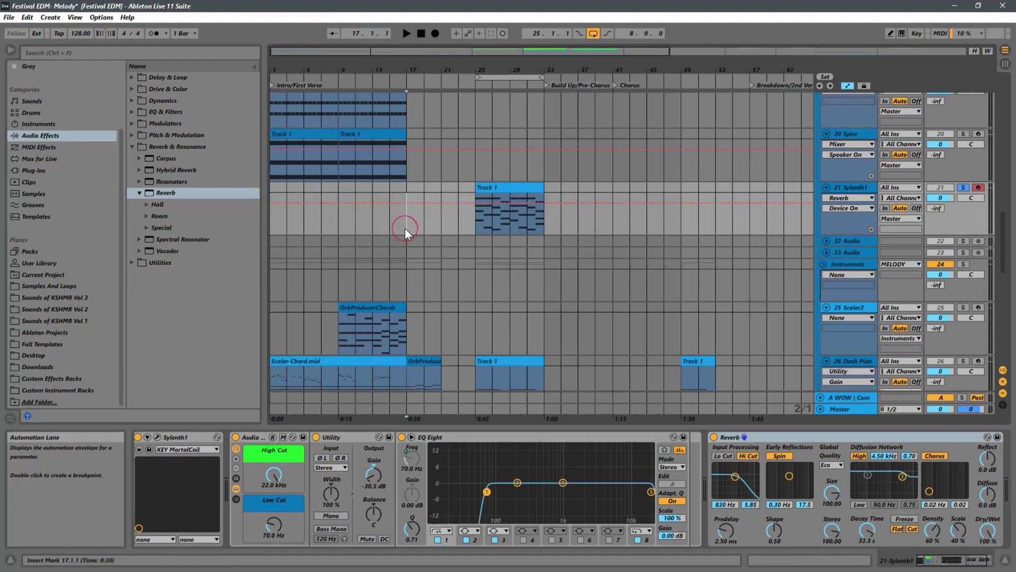
- Undo the change to the Reverb's Device On automation on the Sylenth1 track and reselect bars 17 to 25
double_click(546, 227)
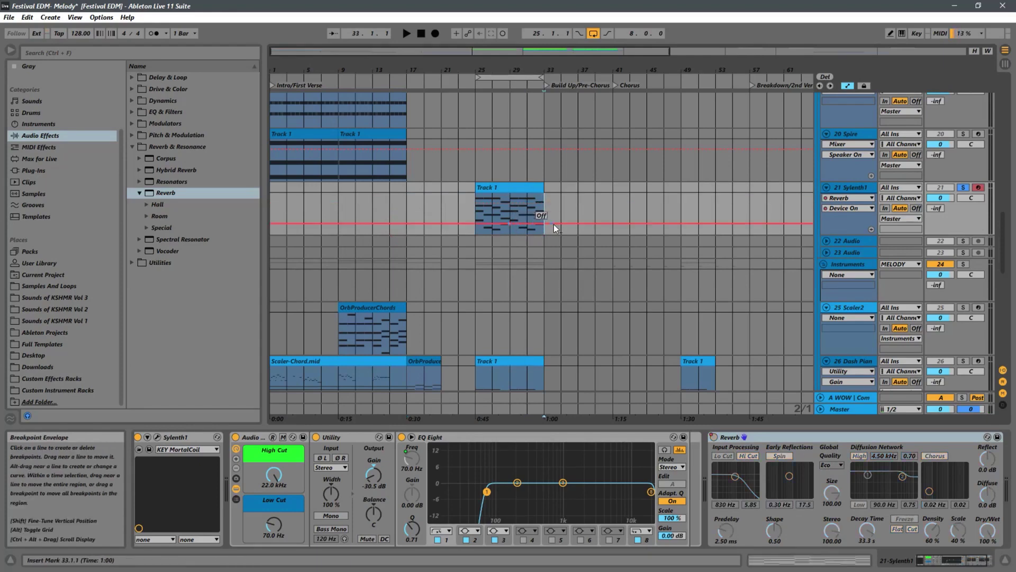
key("ctrl+z")
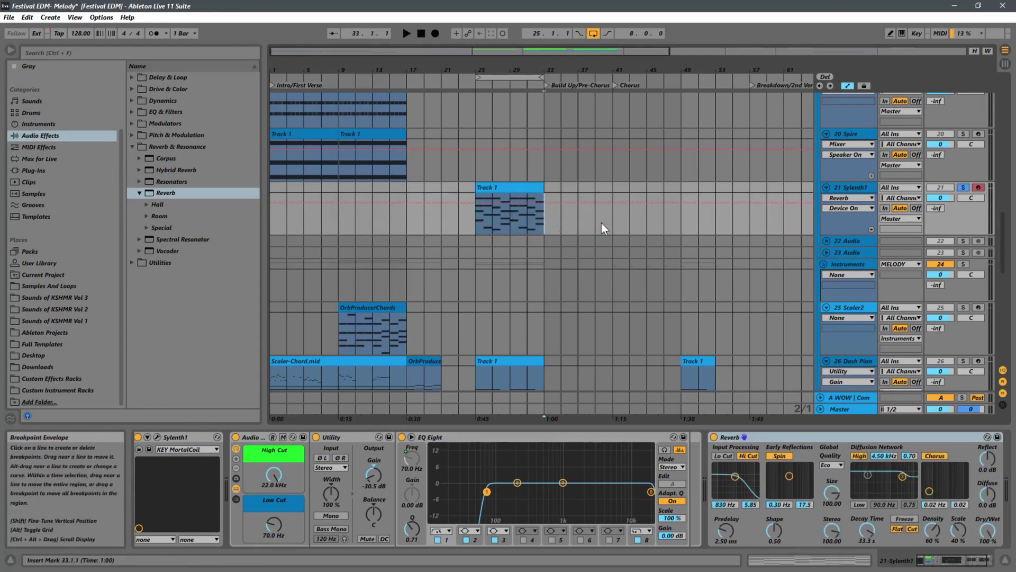
left_click(407, 233)
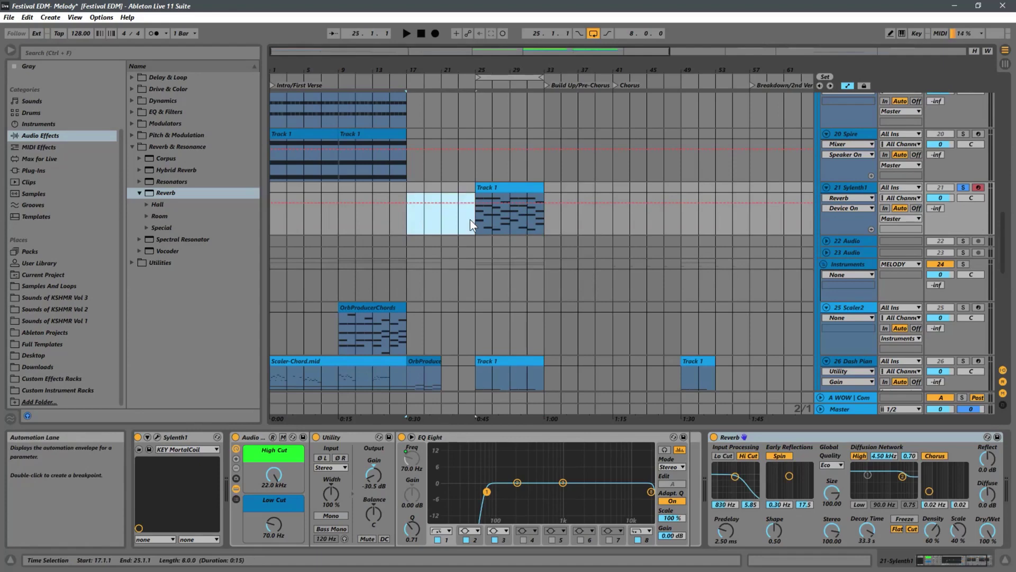
- Select the Sylenth1 clip at bar 25 and review it against the Dash Piano, Keyscape and Nexus clips in the arrangement
left_click(519, 187)
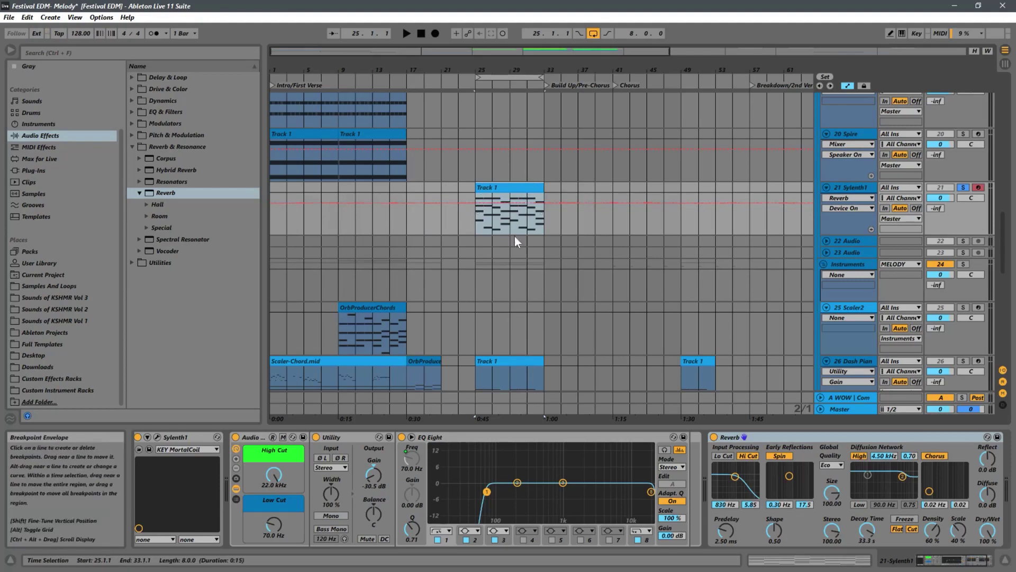
scroll(514, 236, "down", 3)
scroll(513, 243, "down", 5)
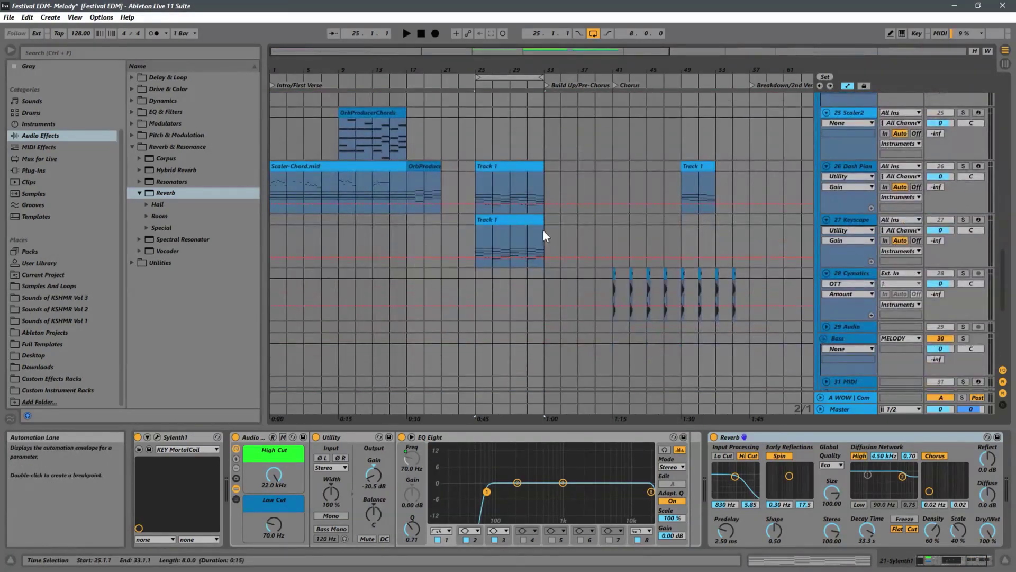
scroll(513, 266, "up", 3)
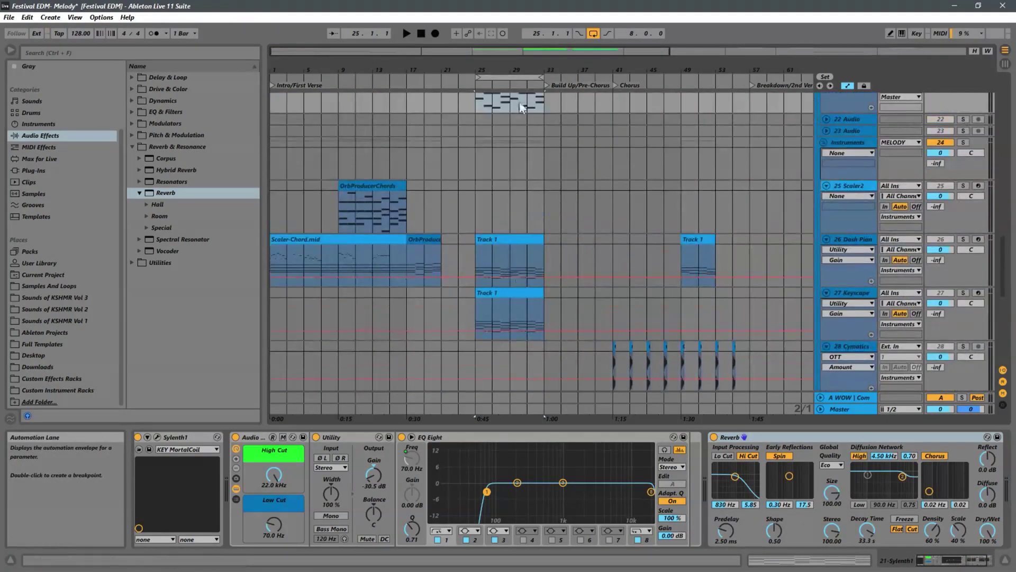
scroll(518, 236, "up", 9)
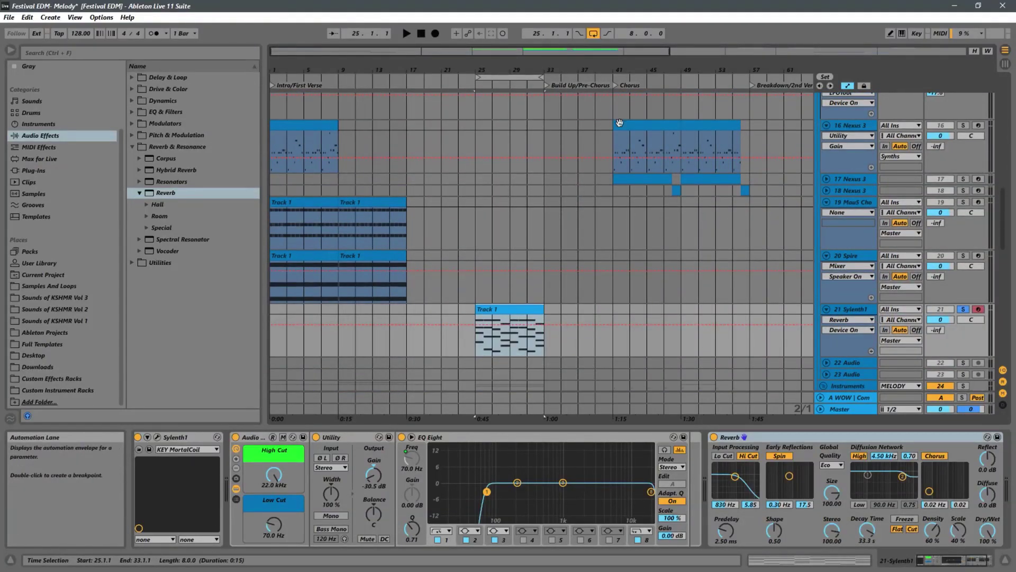
scroll(465, 320, "down", 8)
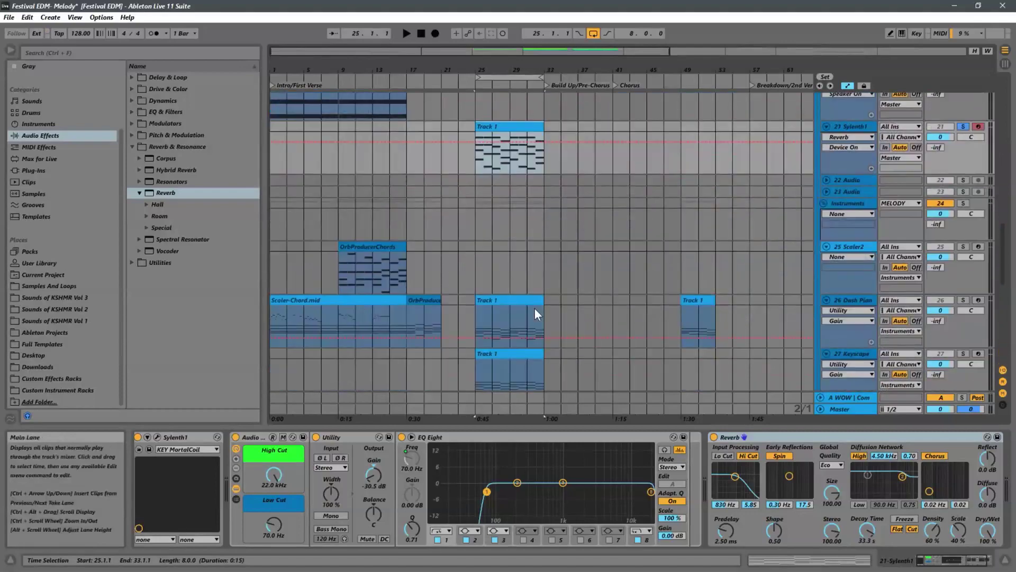
scroll(510, 258, "down", 1)
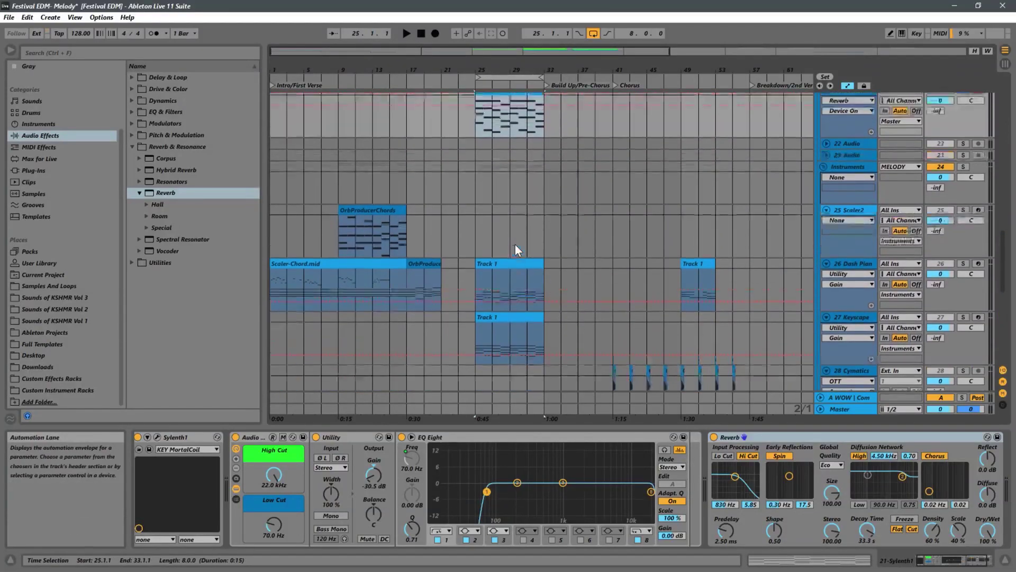
scroll(516, 244, "up", 5)
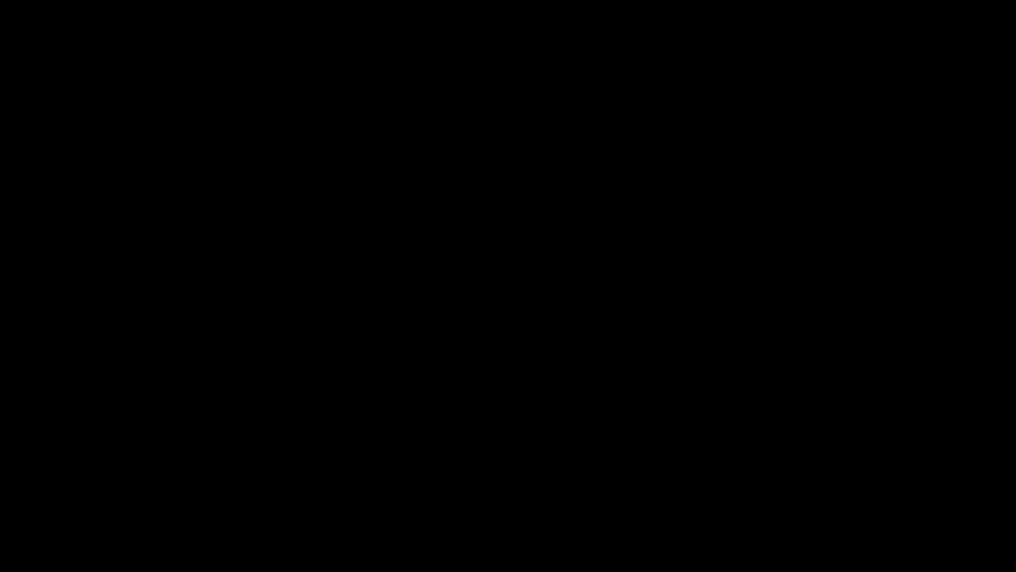